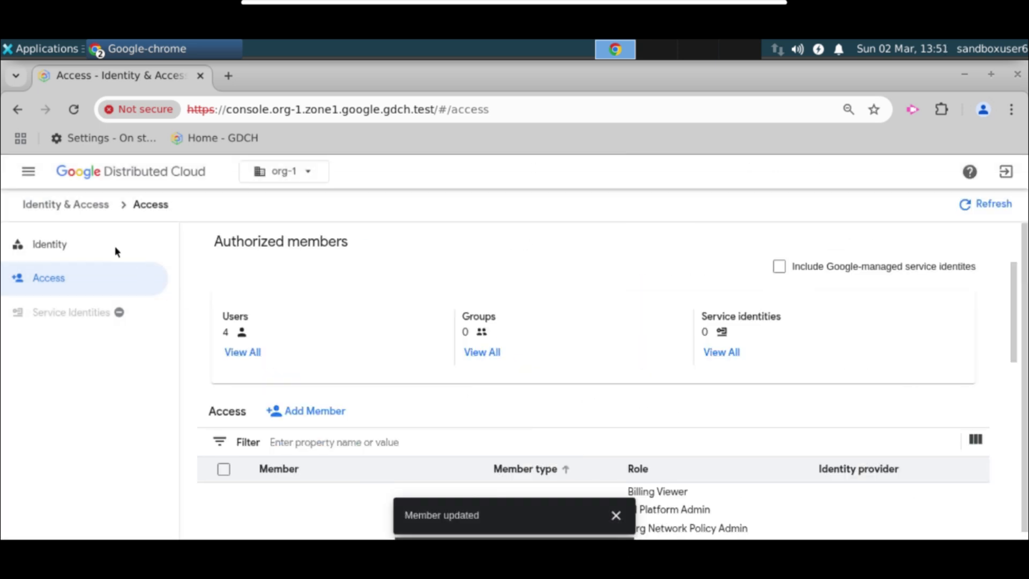
- Start creating a new Kubernetes cluster in org-1 and name it sandbox
{"action": "left_click", "coordinate": [28, 171]}
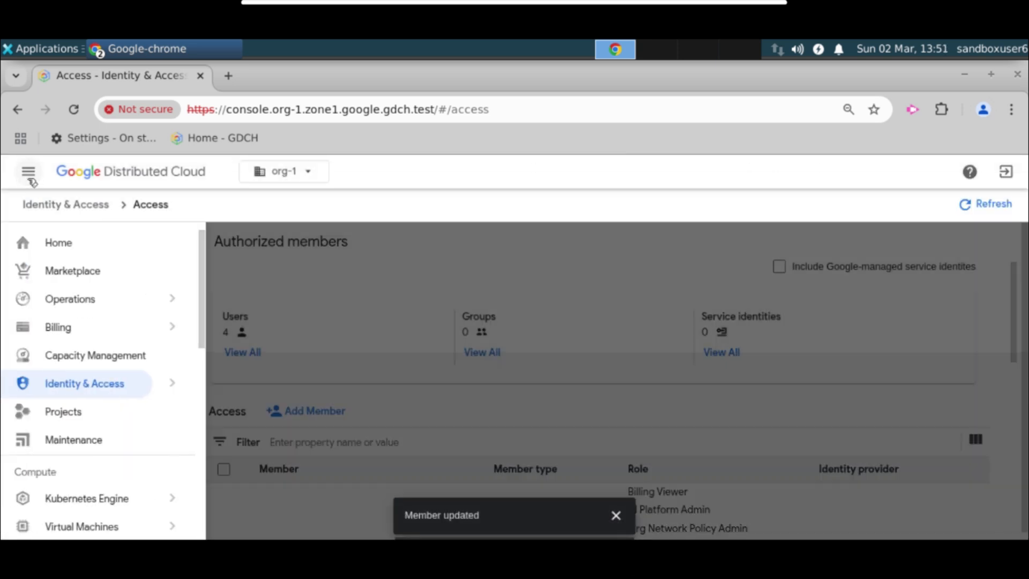
{"action": "left_click", "coordinate": [43, 245]}
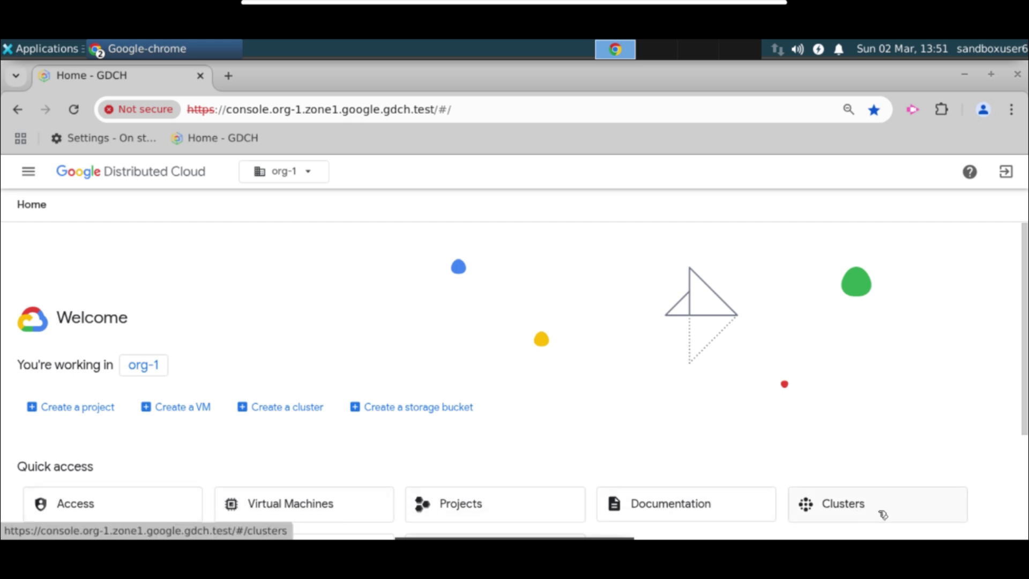
{"action": "left_click", "coordinate": [891, 515]}
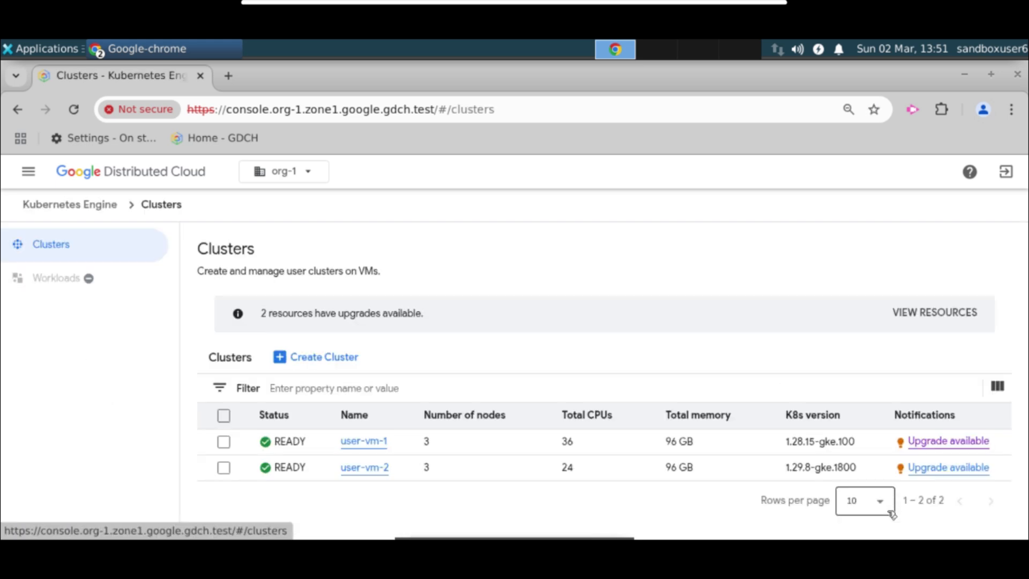
{"action": "left_click", "coordinate": [322, 358]}
{"action": "left_click", "coordinate": [261, 367]}
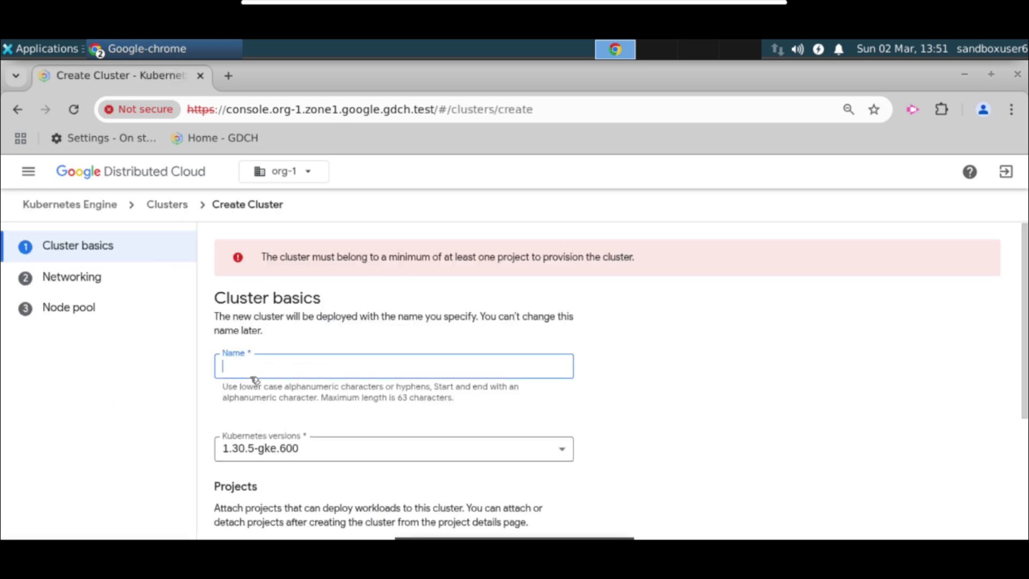
{"action": "type", "text": "sandbox"}
- Attach the newsandbox project to the new cluster
{"action": "scroll", "coordinate": [247, 403], "scroll_direction": "down", "scroll_amount": 3}
{"action": "left_click", "coordinate": [260, 427]}
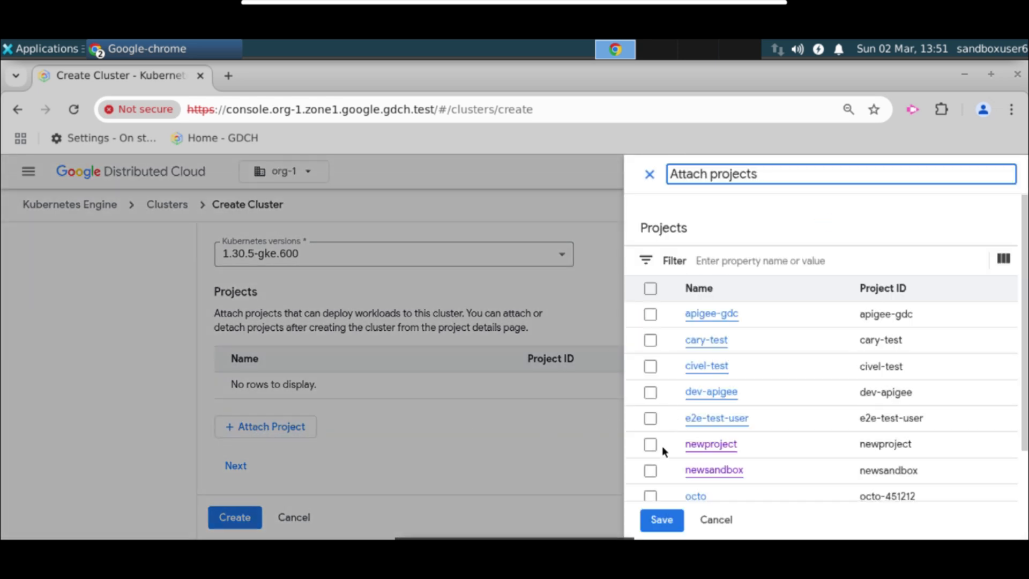
{"action": "left_click", "coordinate": [650, 470]}
{"action": "left_click", "coordinate": [662, 519]}
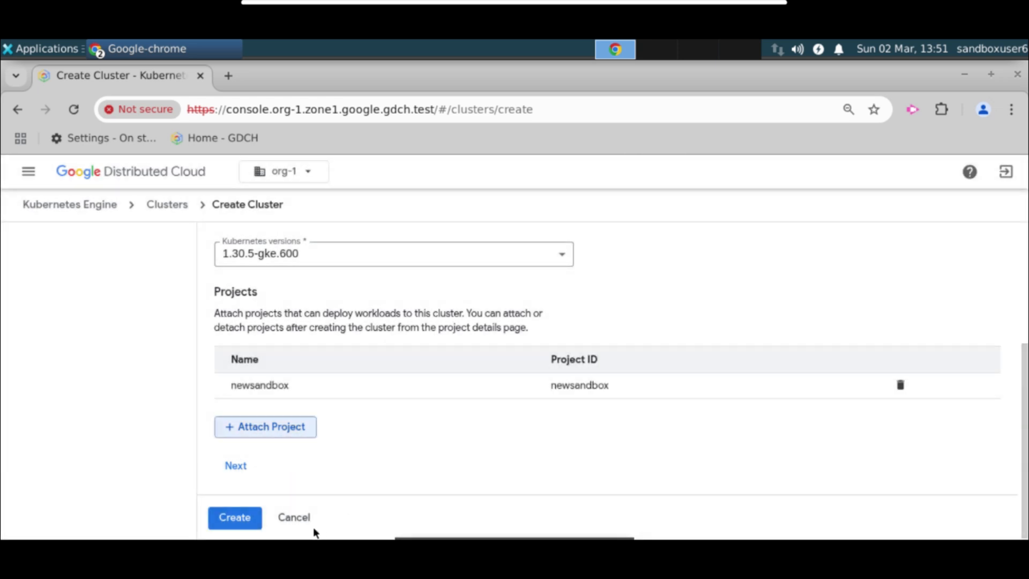
- Keep the default networking and node pool settings and create the cluster
{"action": "left_click", "coordinate": [236, 465]}
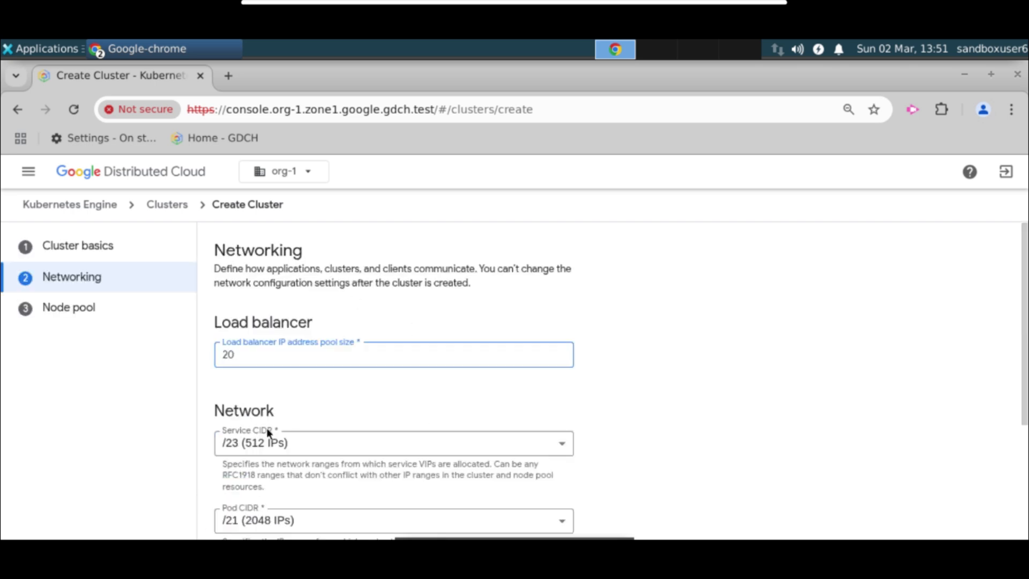
{"action": "scroll", "coordinate": [236, 433], "scroll_direction": "down", "scroll_amount": 3}
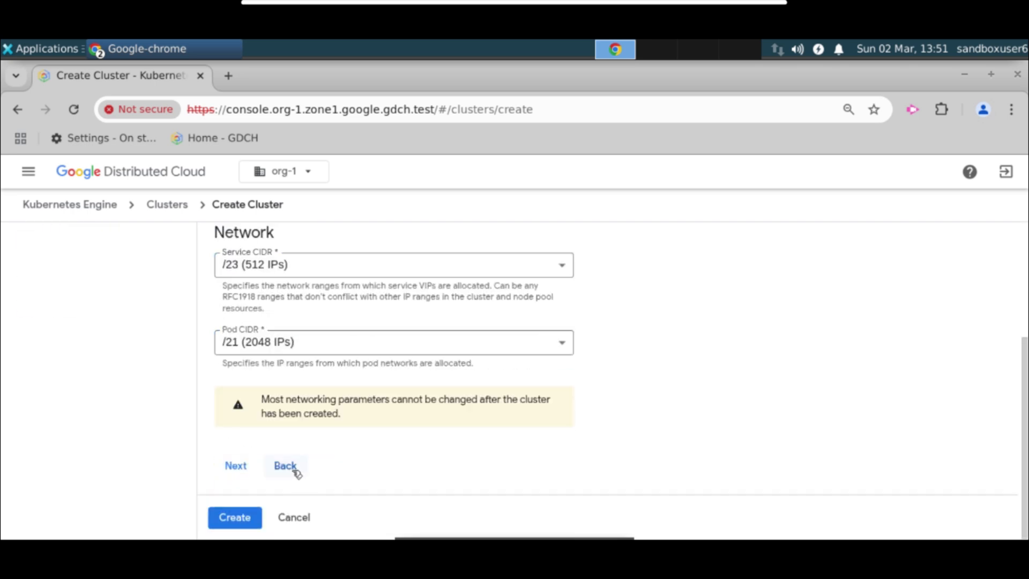
{"action": "left_click", "coordinate": [236, 466]}
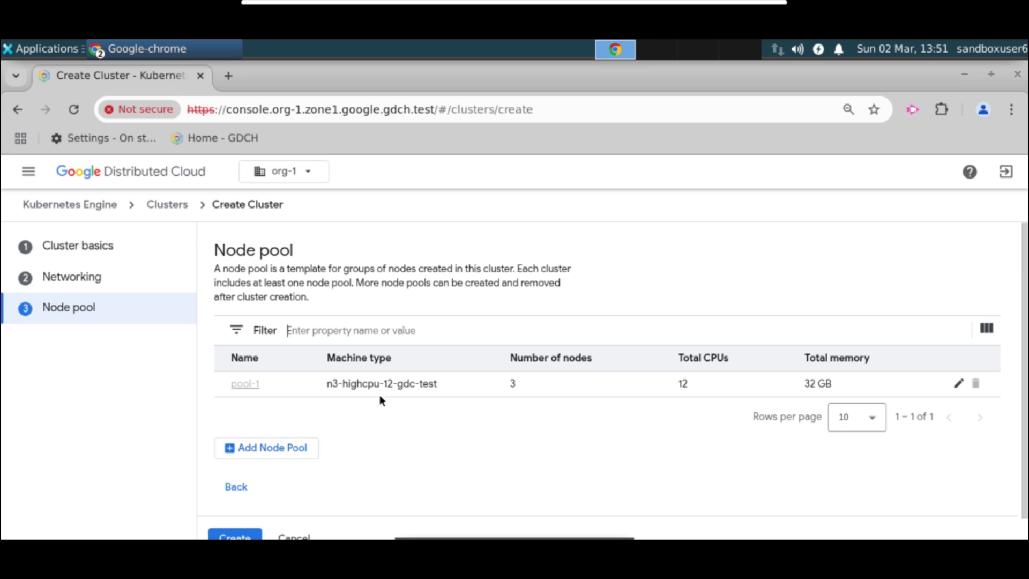
{"action": "scroll", "coordinate": [259, 517], "scroll_direction": "down", "scroll_amount": 1}
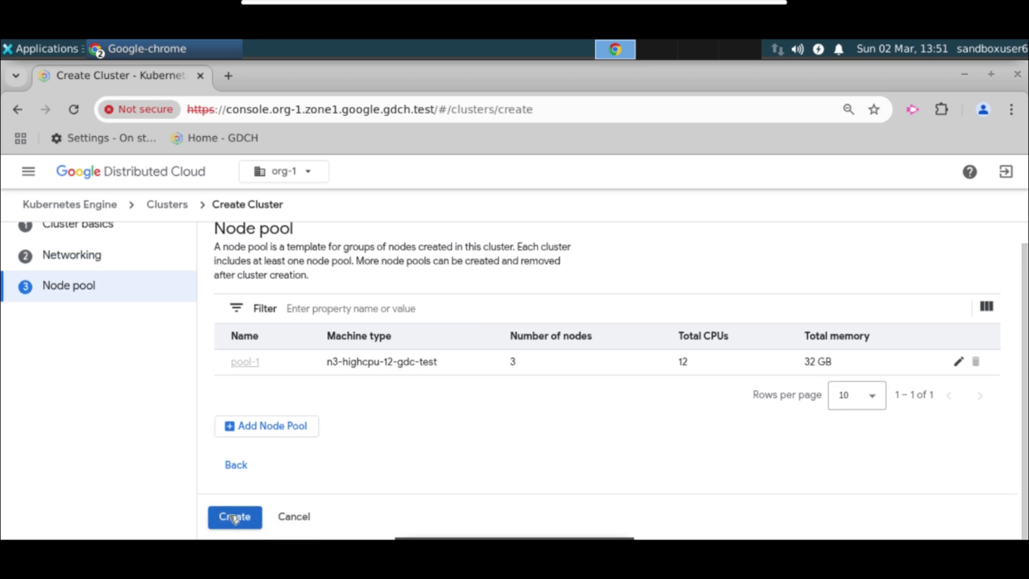
{"action": "left_click", "coordinate": [234, 515]}
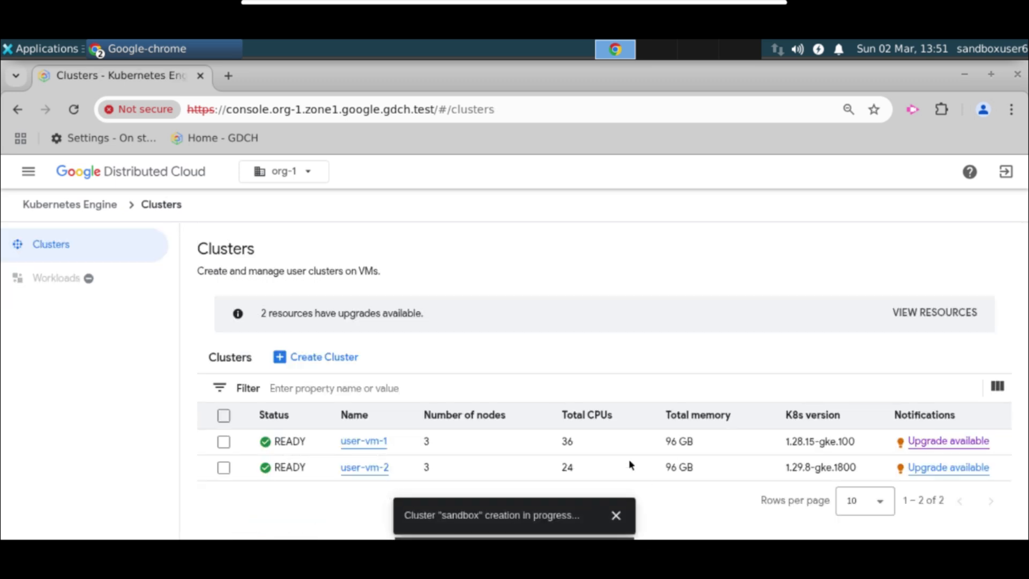
- Open the identity and access management page of the project newproject
{"action": "left_click", "coordinate": [30, 173]}
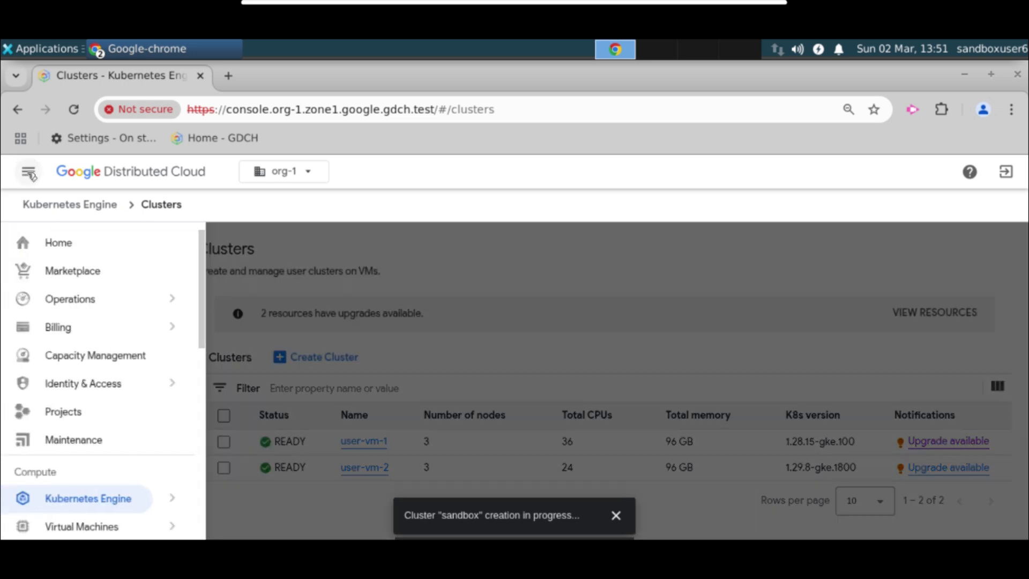
{"action": "left_click", "coordinate": [58, 244]}
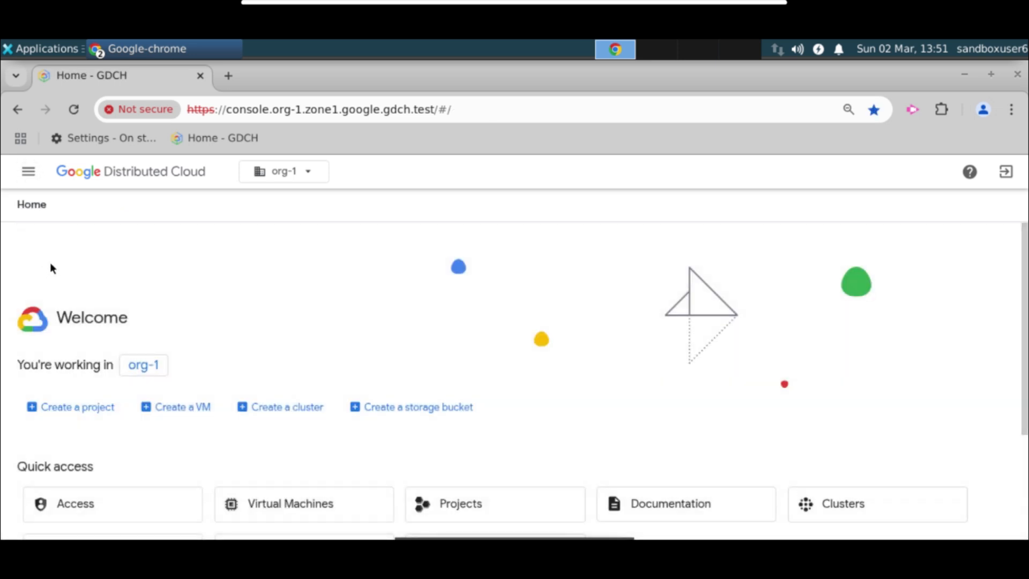
{"action": "left_click", "coordinate": [529, 505]}
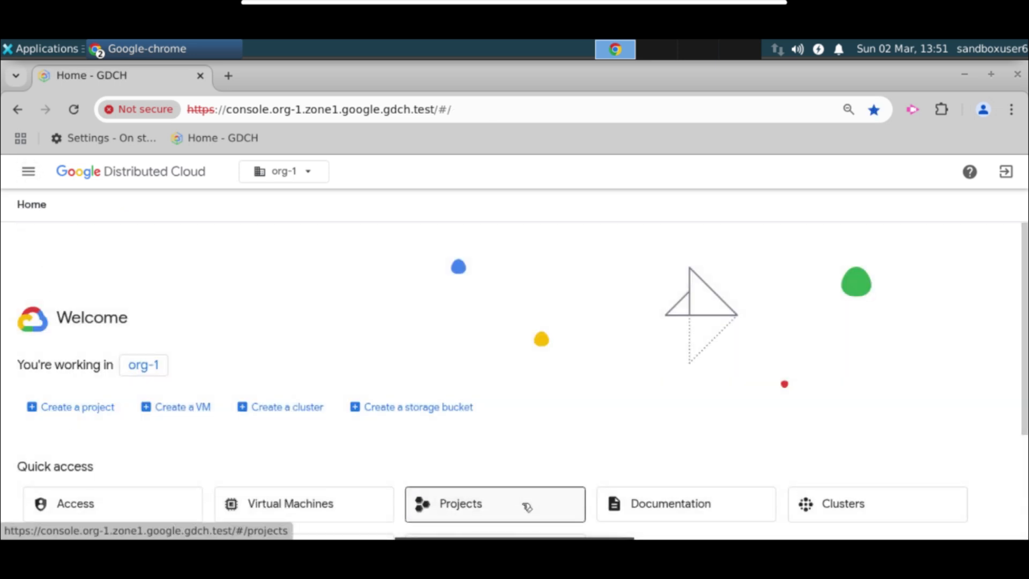
{"action": "scroll", "coordinate": [34, 436], "scroll_direction": "down", "scroll_amount": 4}
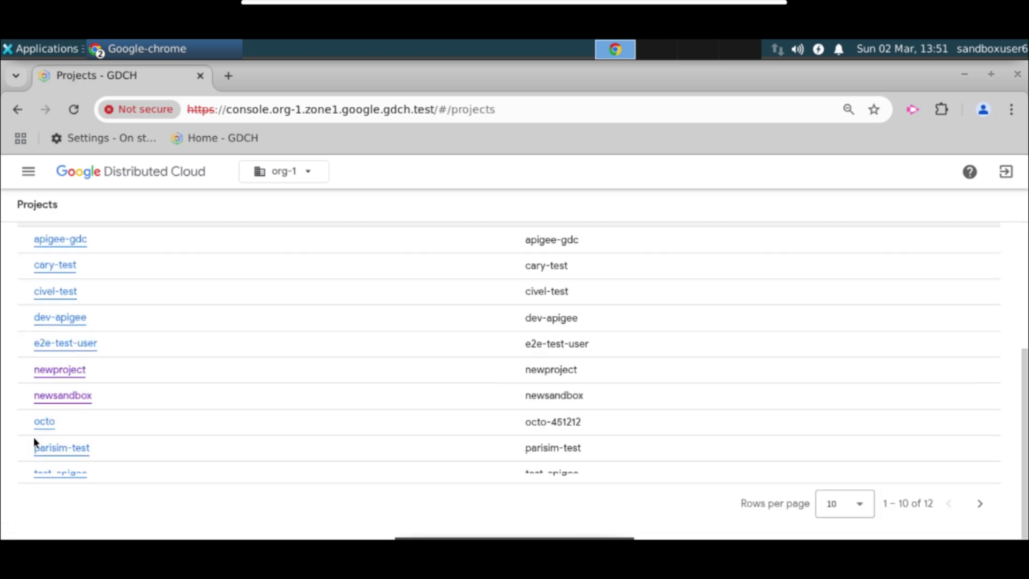
{"action": "left_click", "coordinate": [65, 368]}
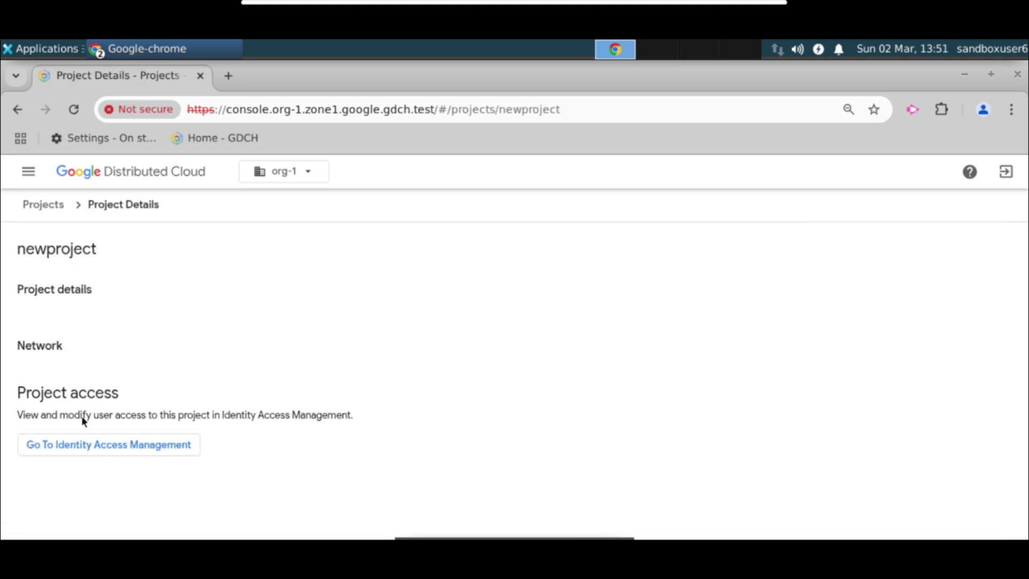
{"action": "left_click", "coordinate": [49, 453]}
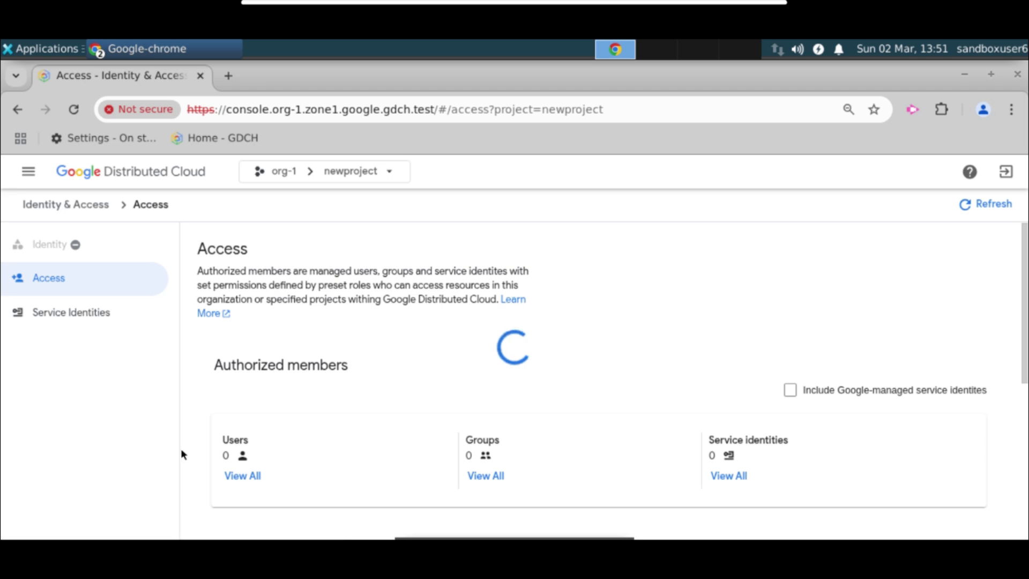
- Add the Harbor Instance Admin role to the member fop-newuser in newproject and save
{"action": "scroll", "coordinate": [207, 407], "scroll_direction": "down", "scroll_amount": 3}
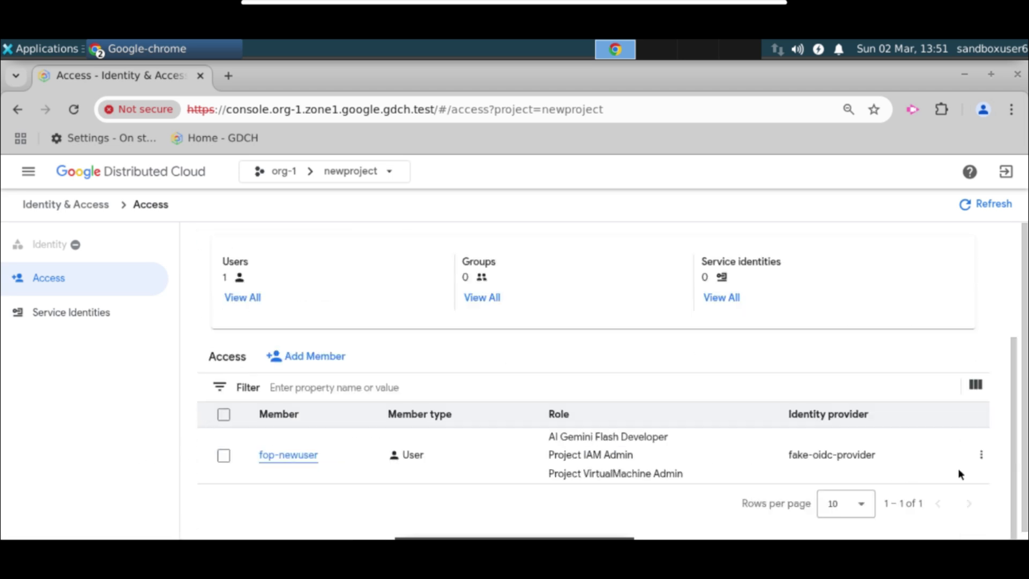
{"action": "left_click", "coordinate": [985, 457]}
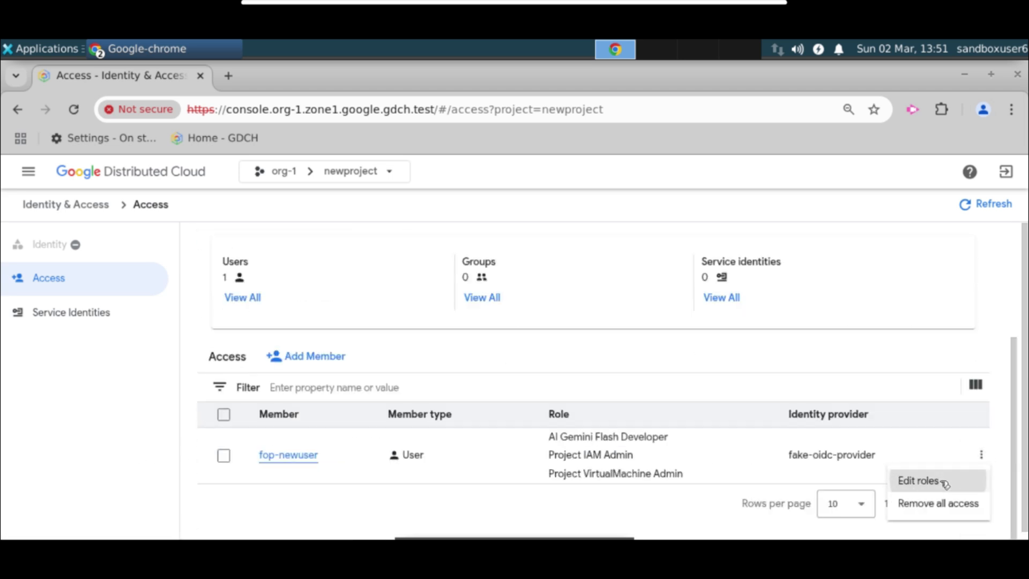
{"action": "left_click", "coordinate": [939, 480]}
{"action": "left_click", "coordinate": [702, 343]}
{"action": "left_click", "coordinate": [739, 333]}
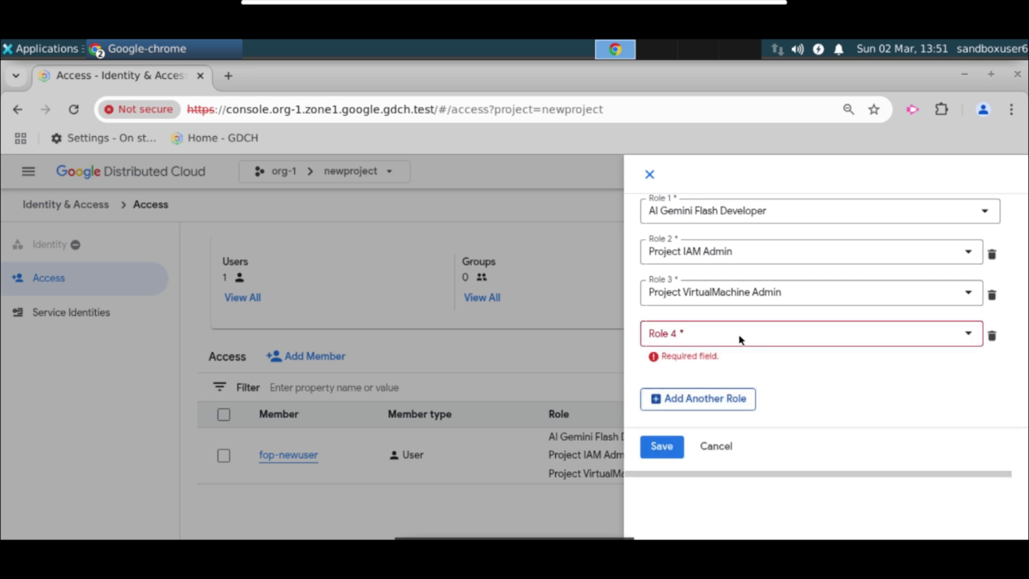
{"action": "type", "text": "harbor"}
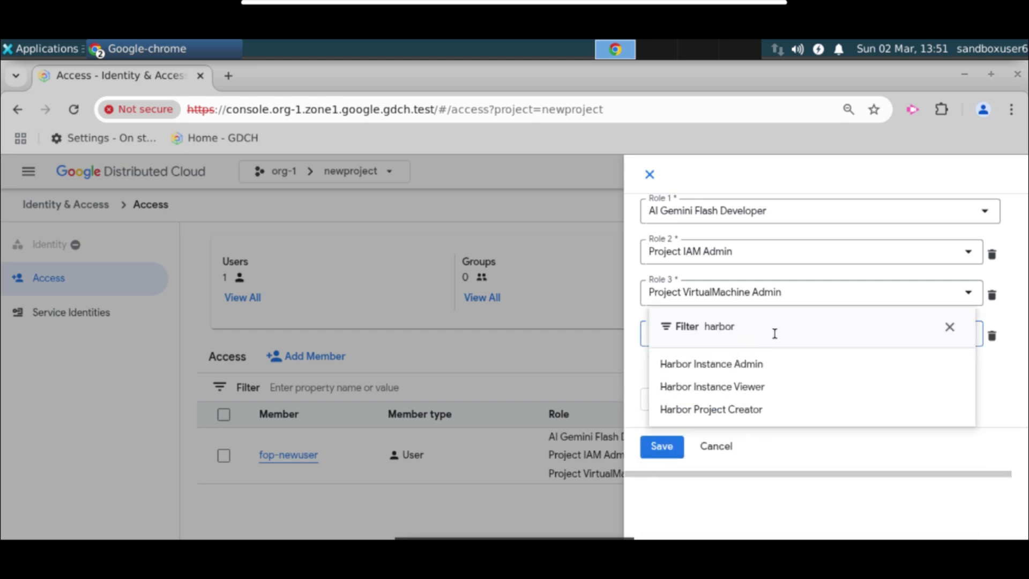
{"action": "left_click", "coordinate": [737, 364]}
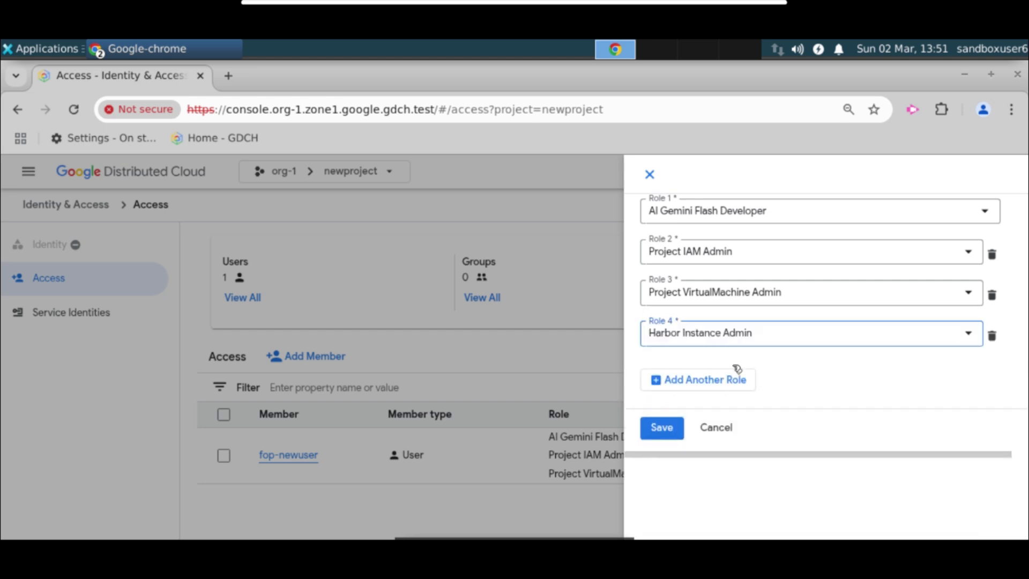
{"action": "left_click", "coordinate": [664, 429]}
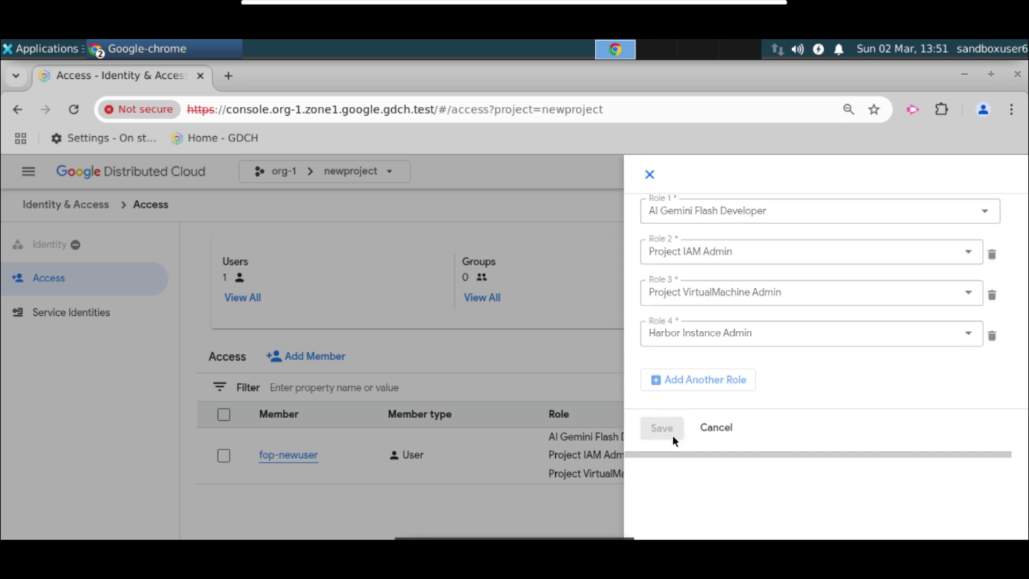
- Create a Harbor project named harbor in newproject's Harbor Container Registry, keeping vulnerability scanning enabled
{"action": "left_click", "coordinate": [28, 171]}
{"action": "scroll", "coordinate": [37, 376], "scroll_direction": "down", "scroll_amount": 10}
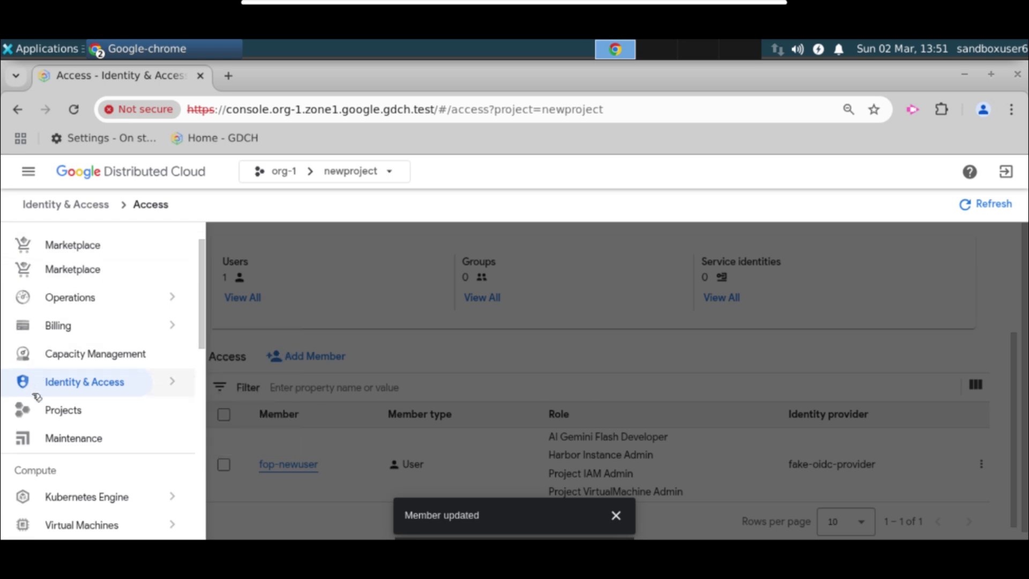
{"action": "left_click", "coordinate": [96, 524]}
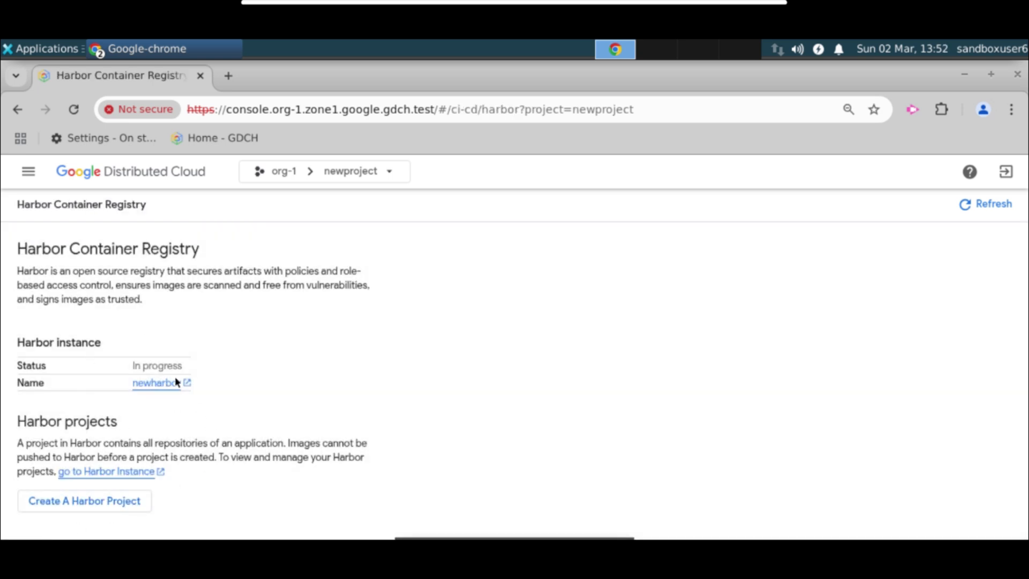
{"action": "left_click", "coordinate": [97, 501]}
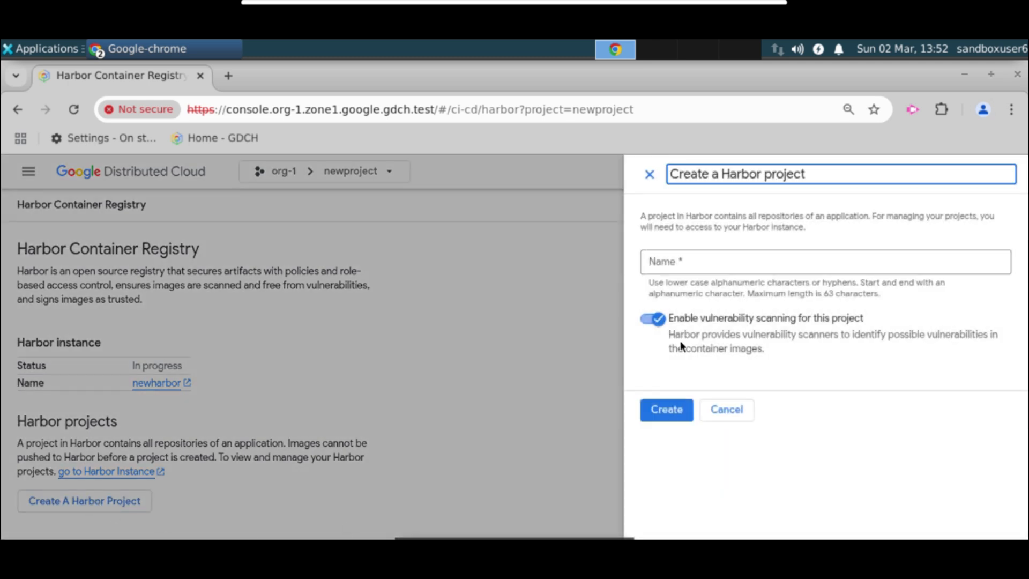
{"action": "left_click", "coordinate": [713, 268]}
{"action": "type", "text": "harbor"}
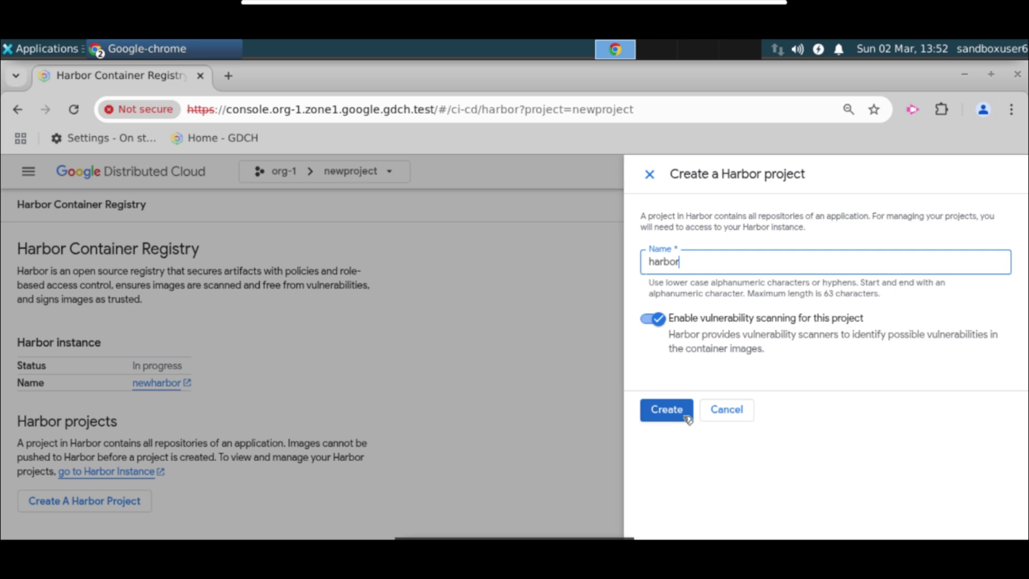
{"action": "left_click", "coordinate": [667, 409]}
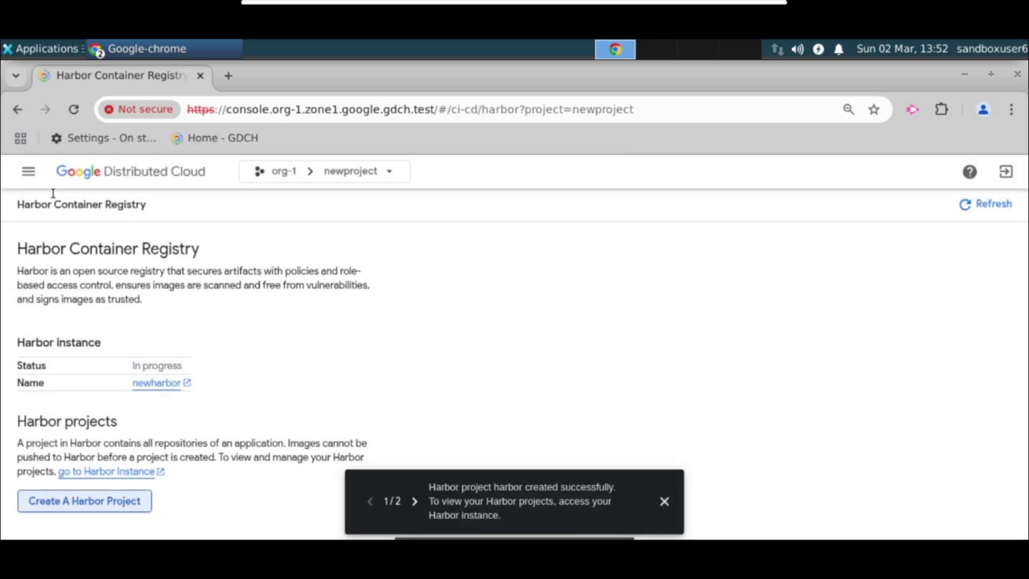
- Add the LoggingRule PA Creator role to the member fop-newuser at the org-1 organization level and save
{"action": "left_click", "coordinate": [30, 173]}
{"action": "left_click", "coordinate": [47, 247]}
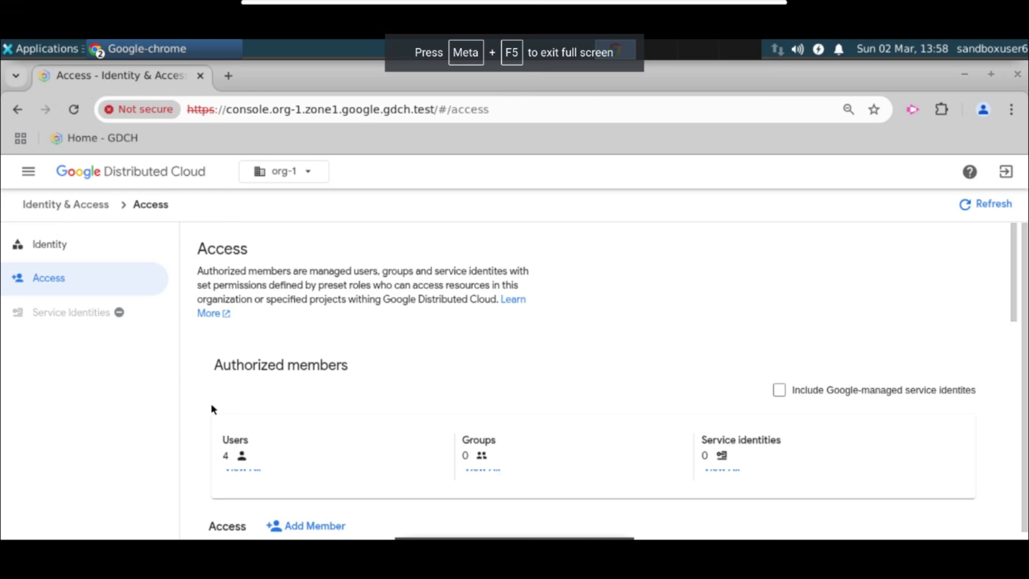
{"action": "scroll", "coordinate": [213, 409], "scroll_direction": "down", "scroll_amount": 10}
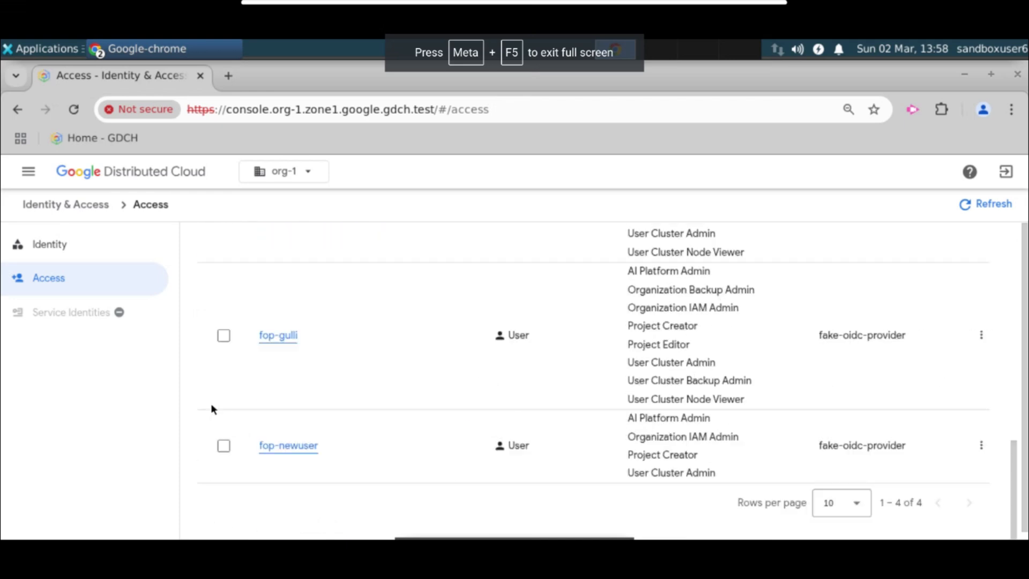
{"action": "left_click", "coordinate": [982, 446]}
{"action": "left_click", "coordinate": [938, 471]}
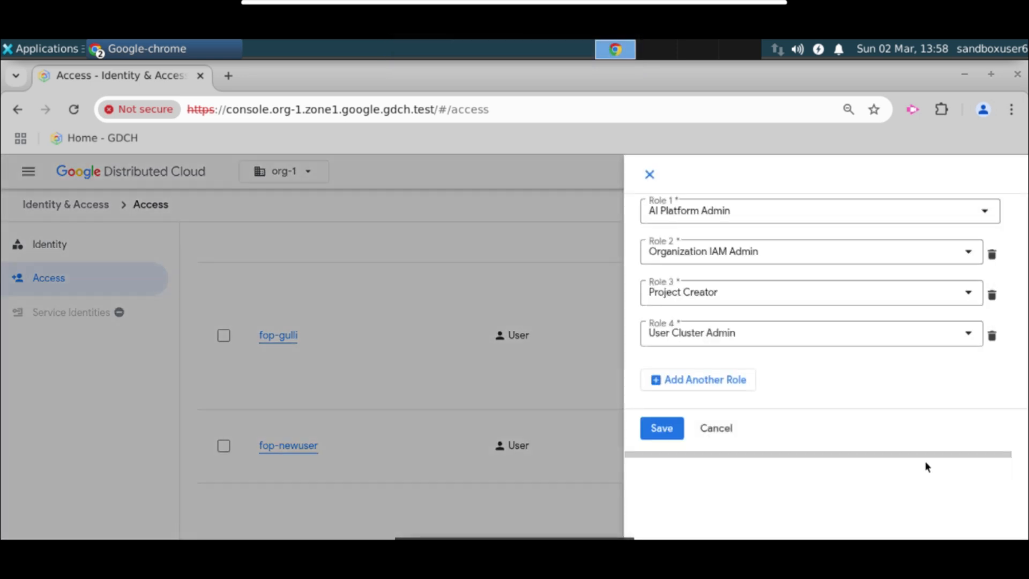
{"action": "left_click", "coordinate": [720, 382]}
{"action": "left_click", "coordinate": [724, 380]}
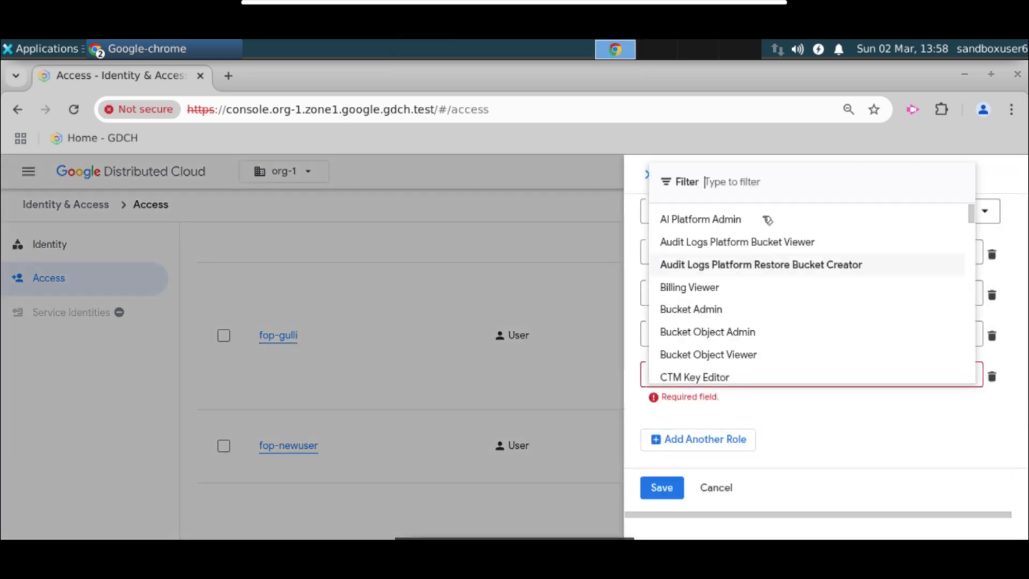
{"action": "type", "text": "log"}
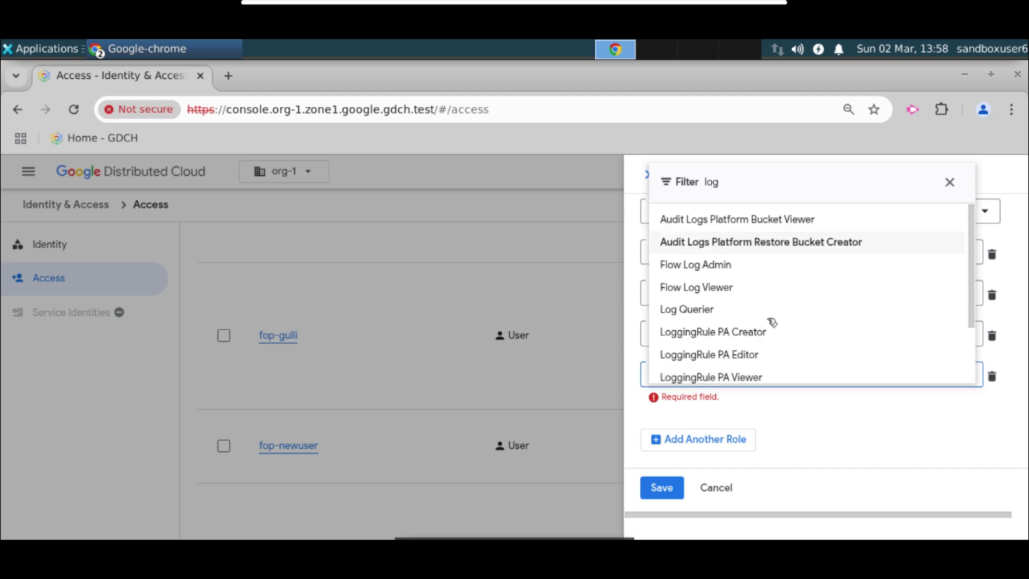
{"action": "left_click", "coordinate": [781, 333]}
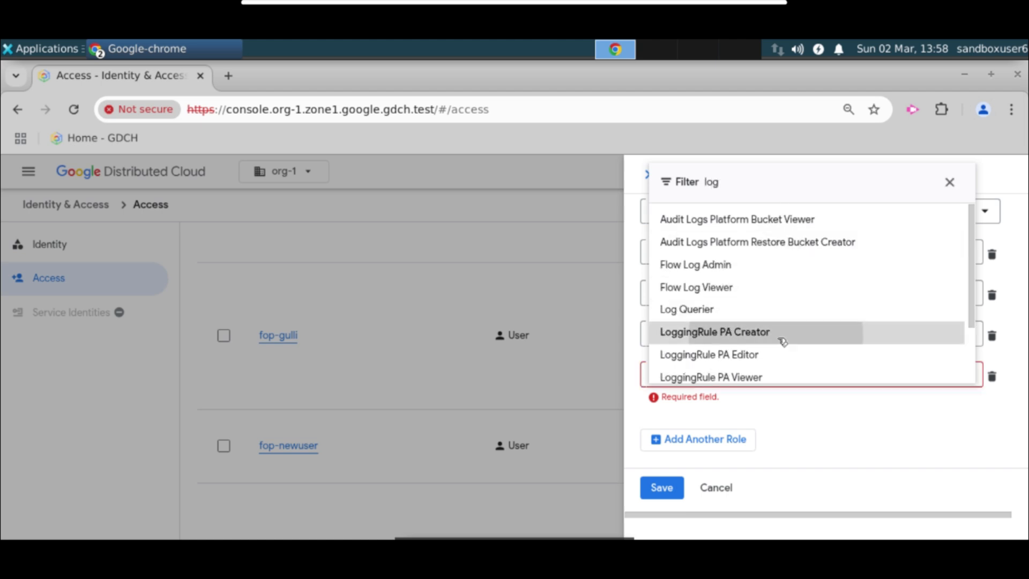
{"action": "left_click", "coordinate": [676, 473]}
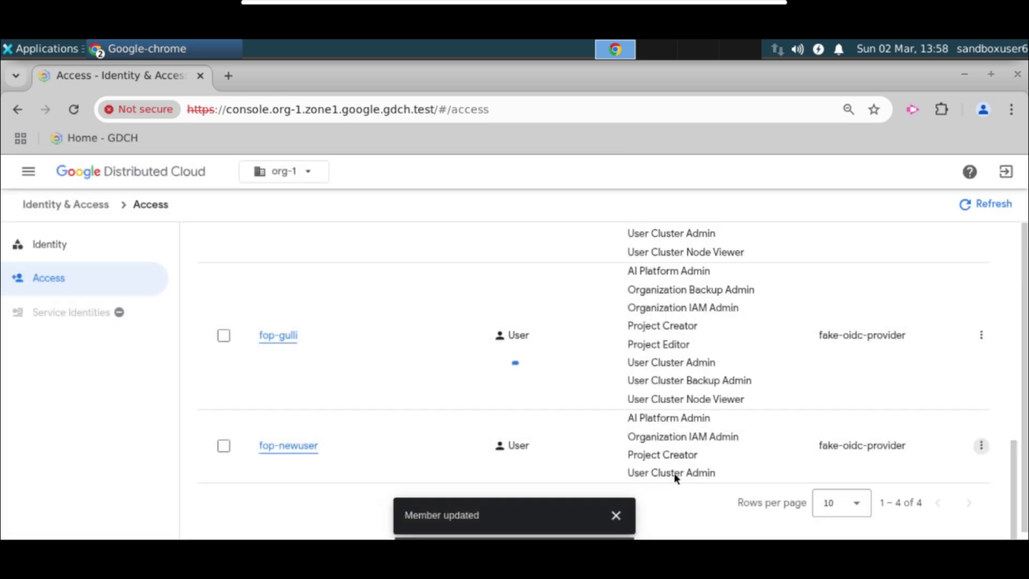
- Return to the org-1 home page and open the identity access management page of the project newproject
{"action": "left_click", "coordinate": [18, 172]}
{"action": "left_click", "coordinate": [46, 242]}
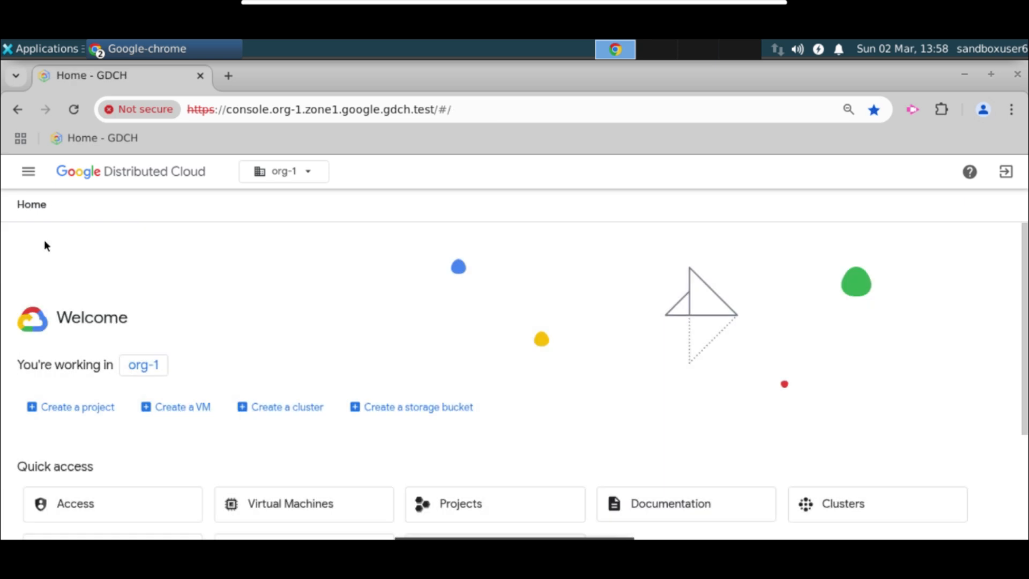
{"action": "left_click", "coordinate": [508, 511]}
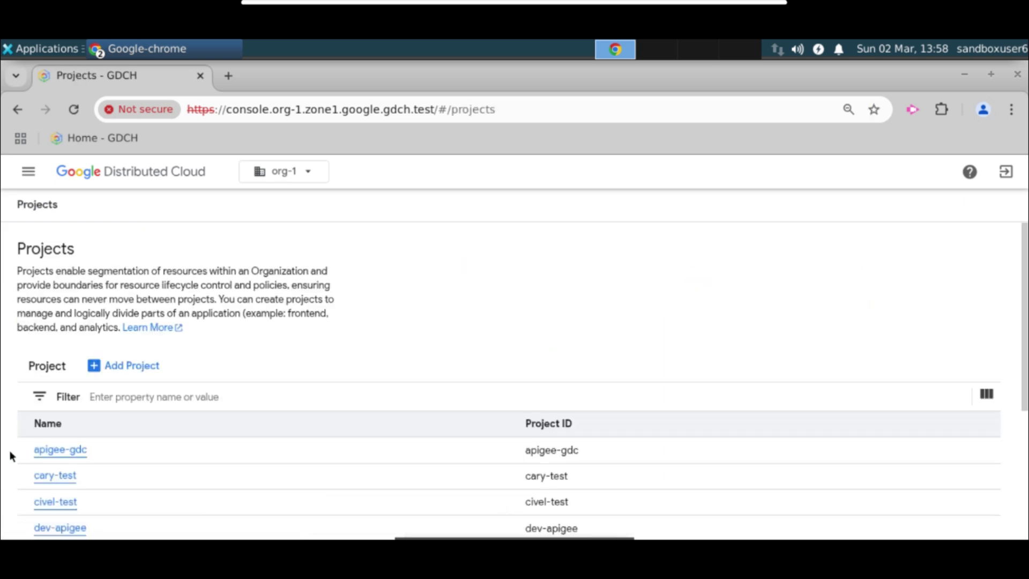
{"action": "scroll", "coordinate": [15, 449], "scroll_direction": "down", "scroll_amount": 5}
{"action": "left_click", "coordinate": [63, 364]}
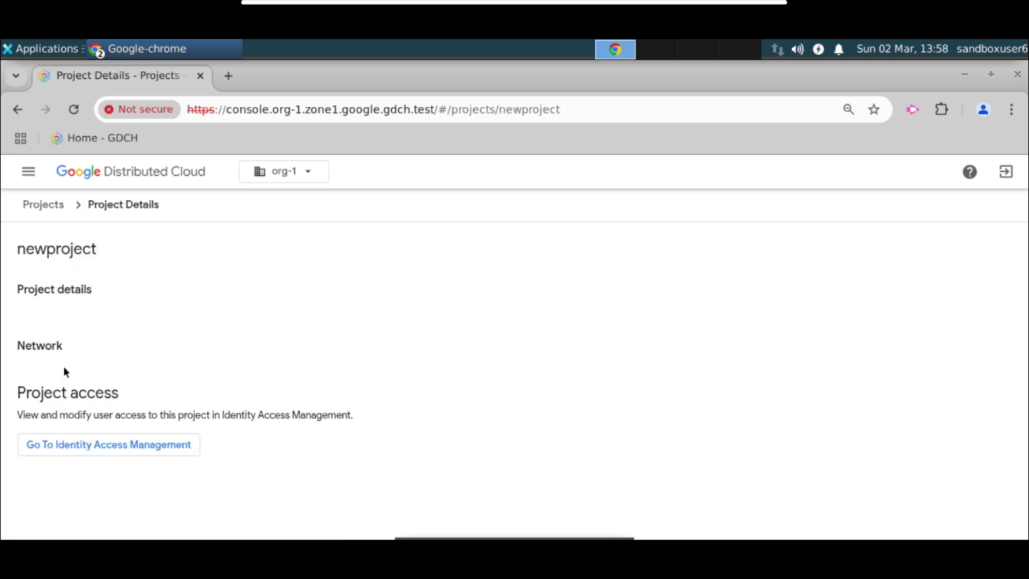
{"action": "left_click", "coordinate": [67, 448]}
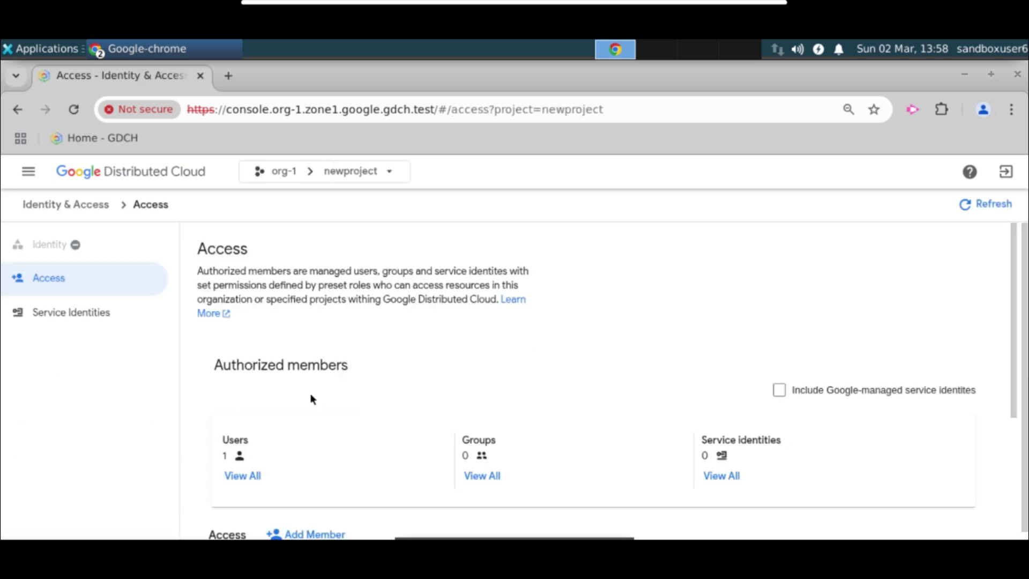
- Add the Project Grafana Viewer role to the member fop-newuser in newproject and save
{"action": "scroll", "coordinate": [220, 411], "scroll_direction": "down", "scroll_amount": 4}
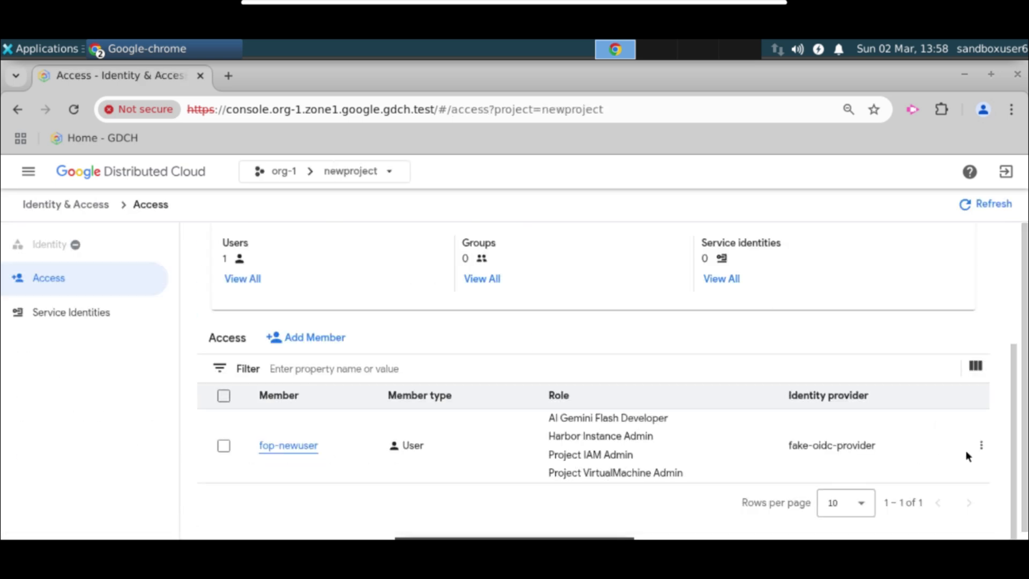
{"action": "left_click", "coordinate": [983, 446]}
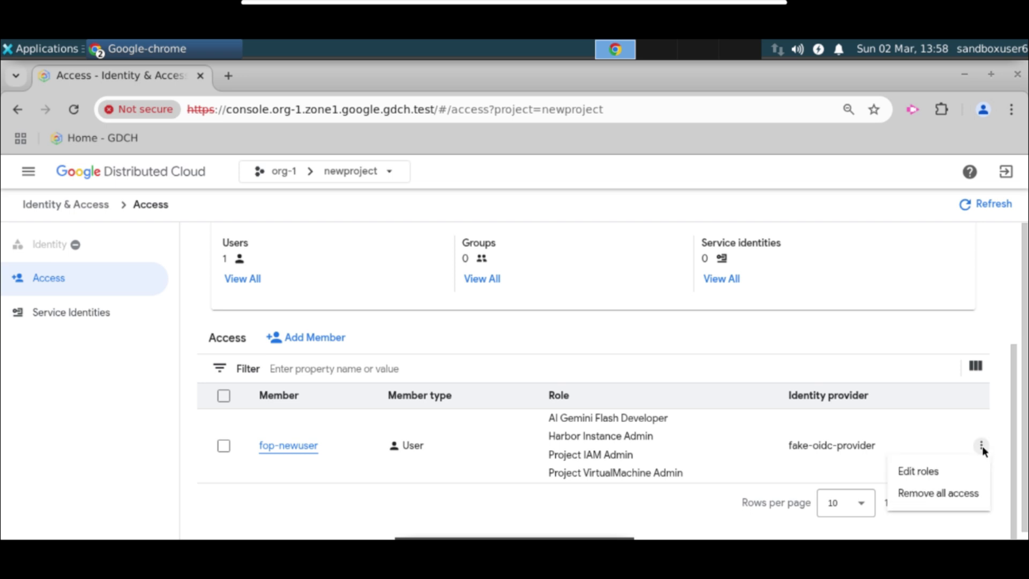
{"action": "left_click", "coordinate": [944, 474]}
{"action": "left_click", "coordinate": [728, 384]}
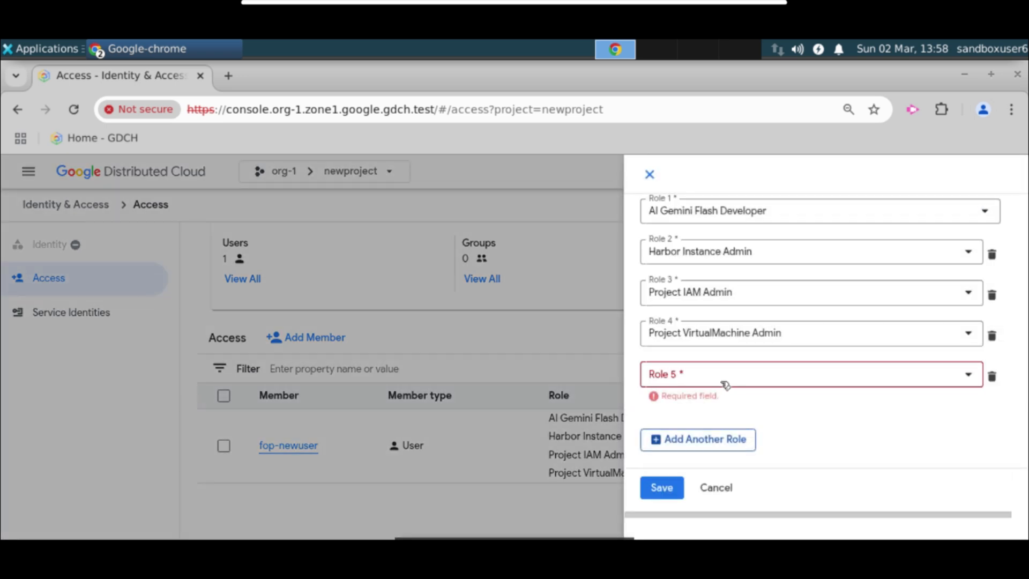
{"action": "left_click", "coordinate": [730, 385]}
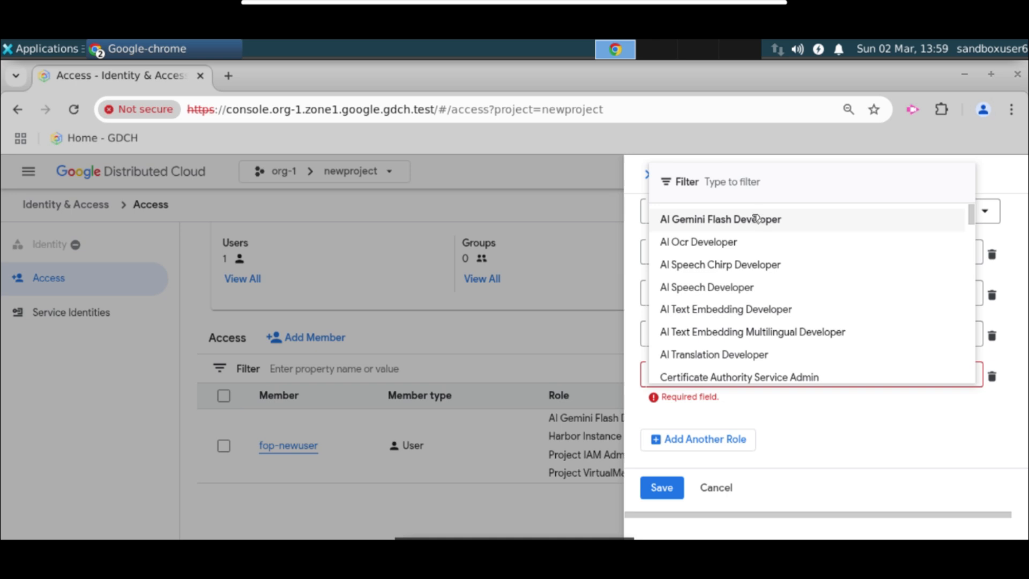
{"action": "type", "text": "gra"}
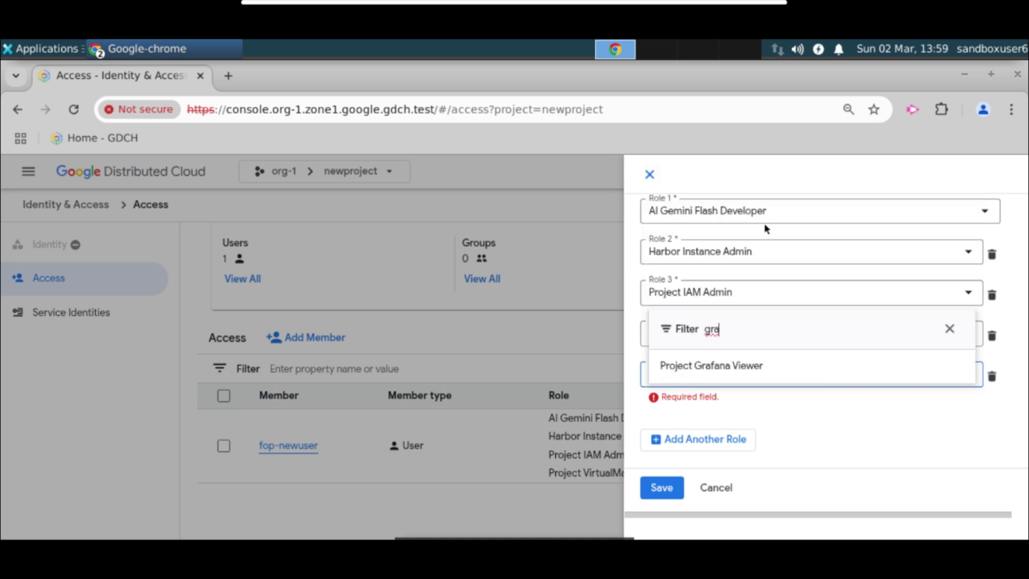
{"action": "left_click", "coordinate": [783, 373]}
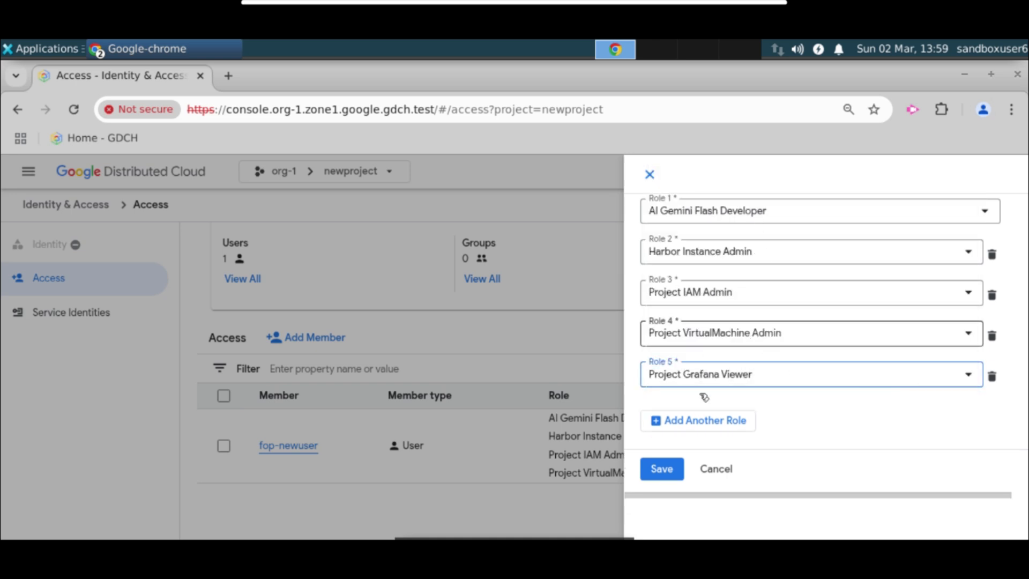
{"action": "left_click", "coordinate": [678, 466]}
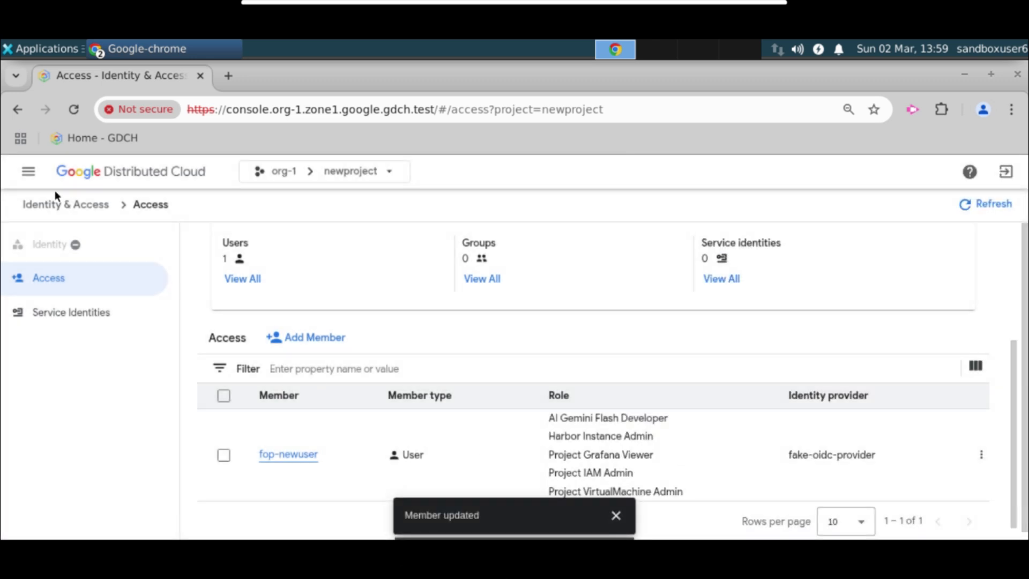
- Open newproject's operations logging page and view all its logging dashboards in Grafana Loki
{"action": "left_click", "coordinate": [38, 175]}
{"action": "left_click", "coordinate": [51, 239]}
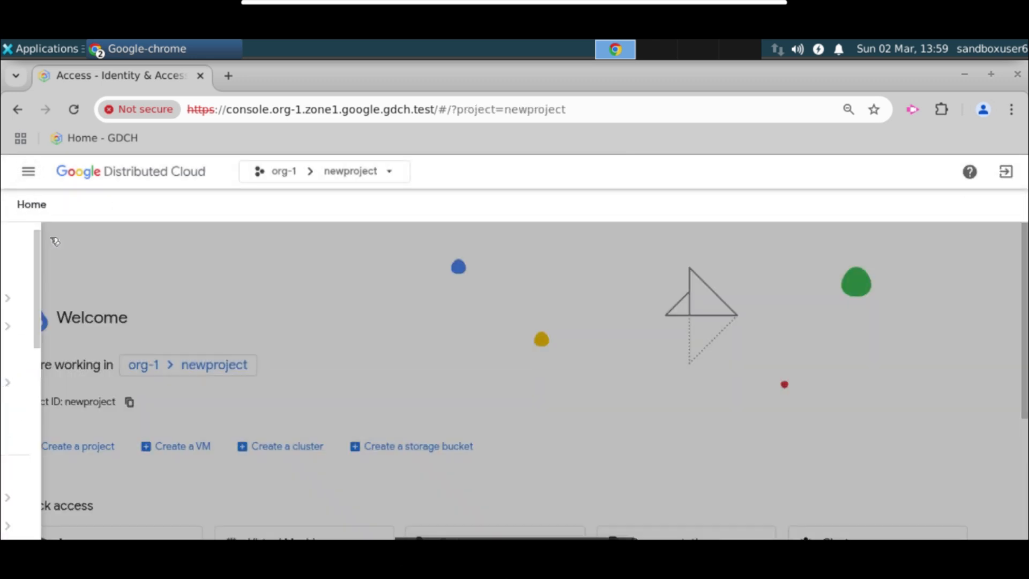
{"action": "left_click", "coordinate": [28, 171]}
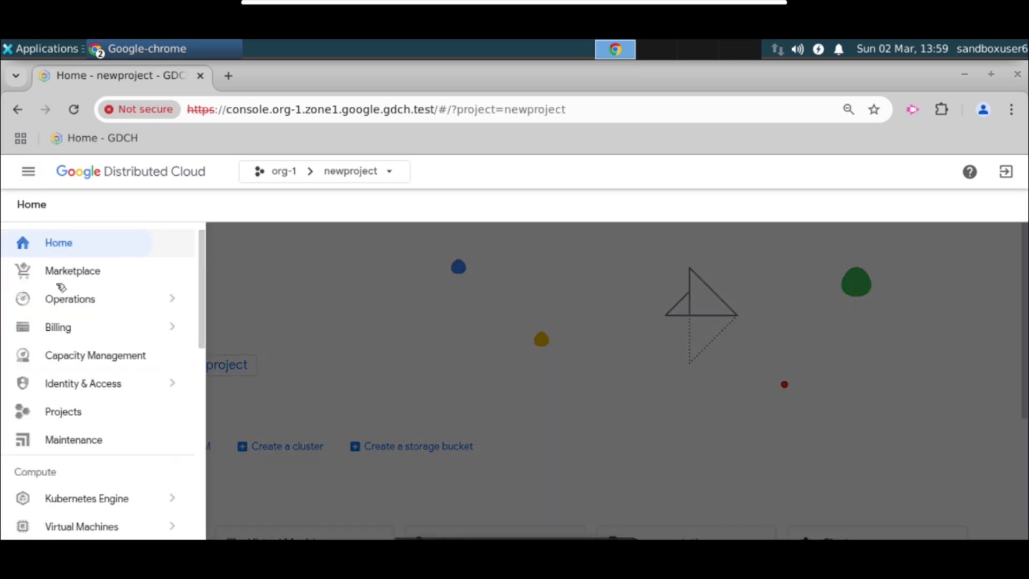
{"action": "mouse_move", "coordinate": [62, 300]}
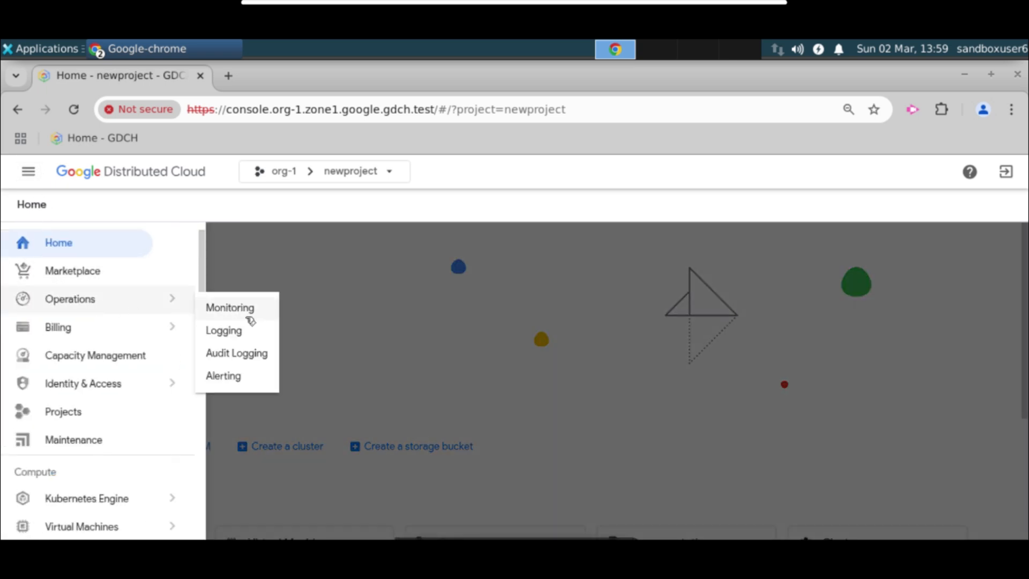
{"action": "left_click", "coordinate": [241, 336]}
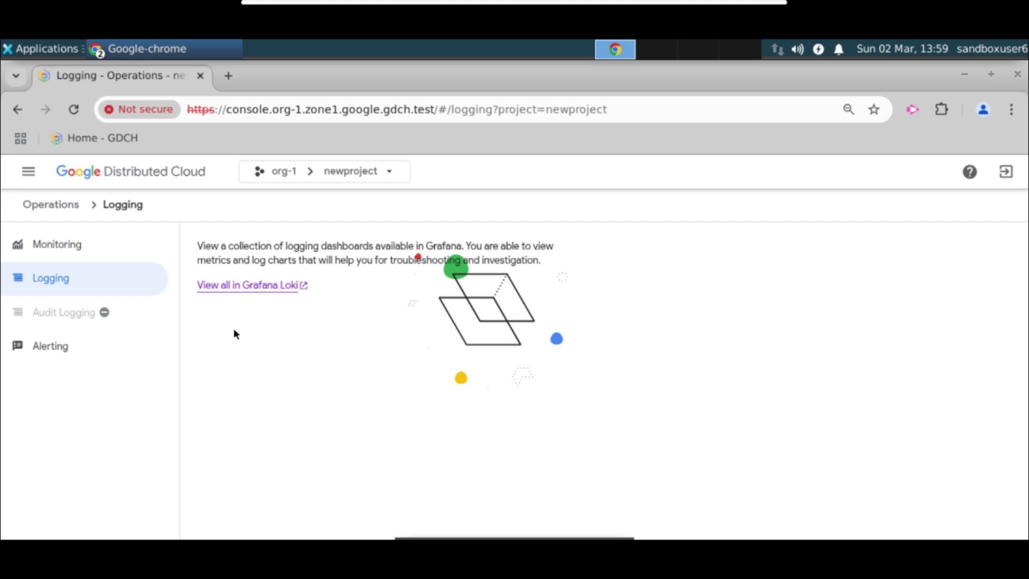
{"action": "left_click", "coordinate": [274, 289]}
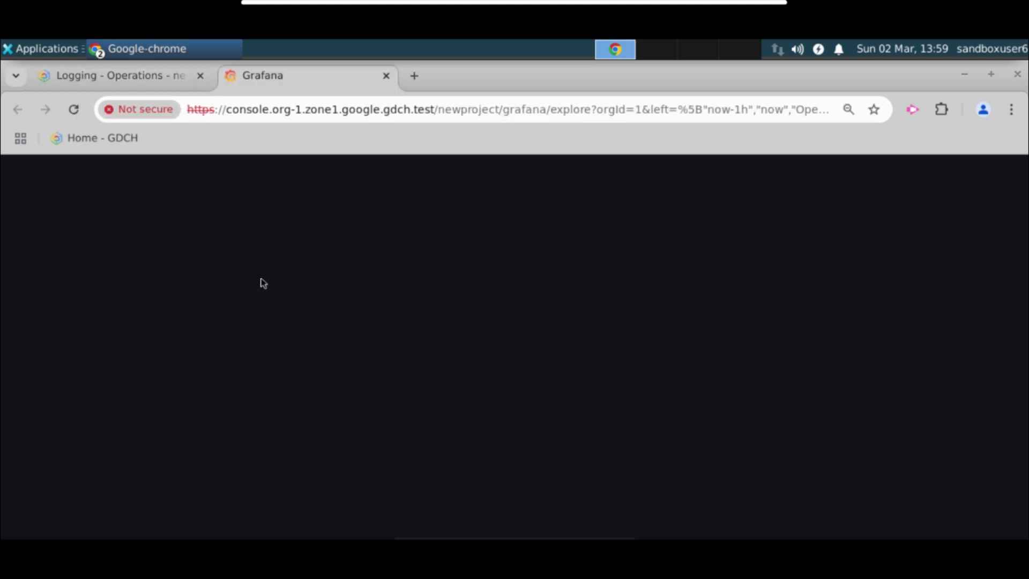
- Bookmark the Grafana operational logs explore page in the bookmarks bar and go to the Grafana home page
{"action": "left_click", "coordinate": [874, 110]}
{"action": "left_click", "coordinate": [841, 274]}
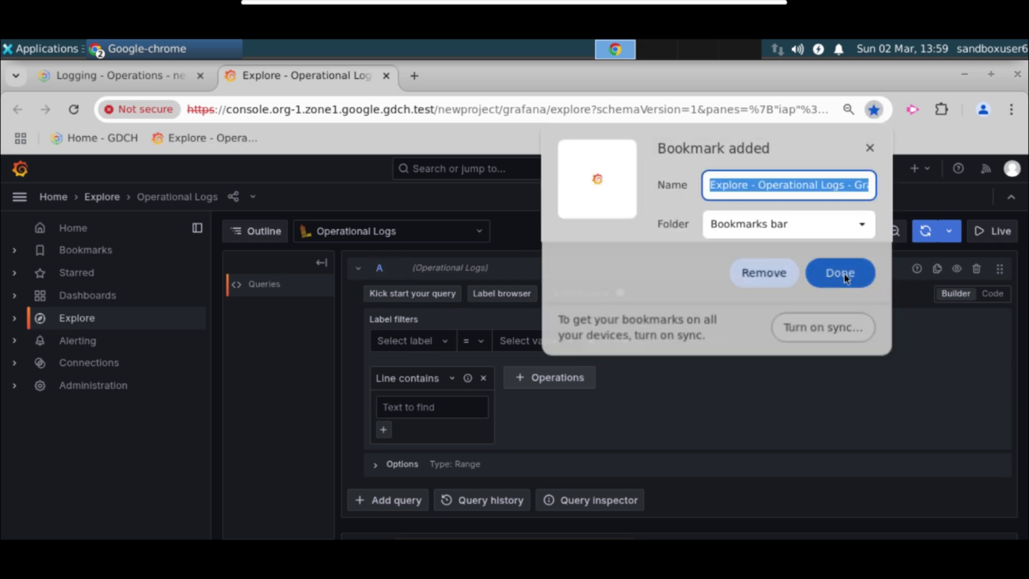
{"action": "left_click", "coordinate": [88, 233]}
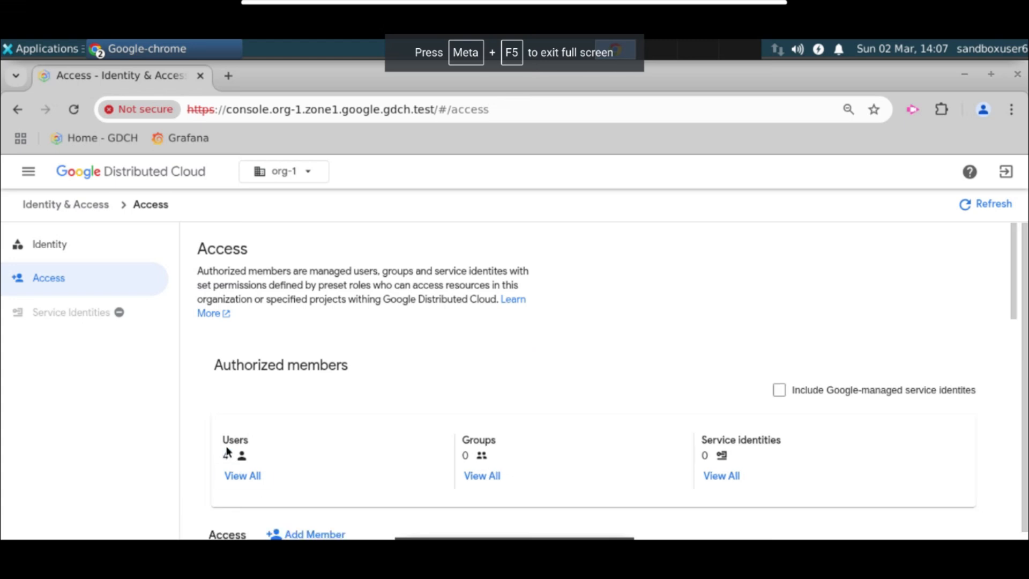
- Add the Organization DB Admin role to the member fop-newuser at the org-1 organization level
{"action": "scroll", "coordinate": [223, 455], "scroll_direction": "down", "scroll_amount": 10}
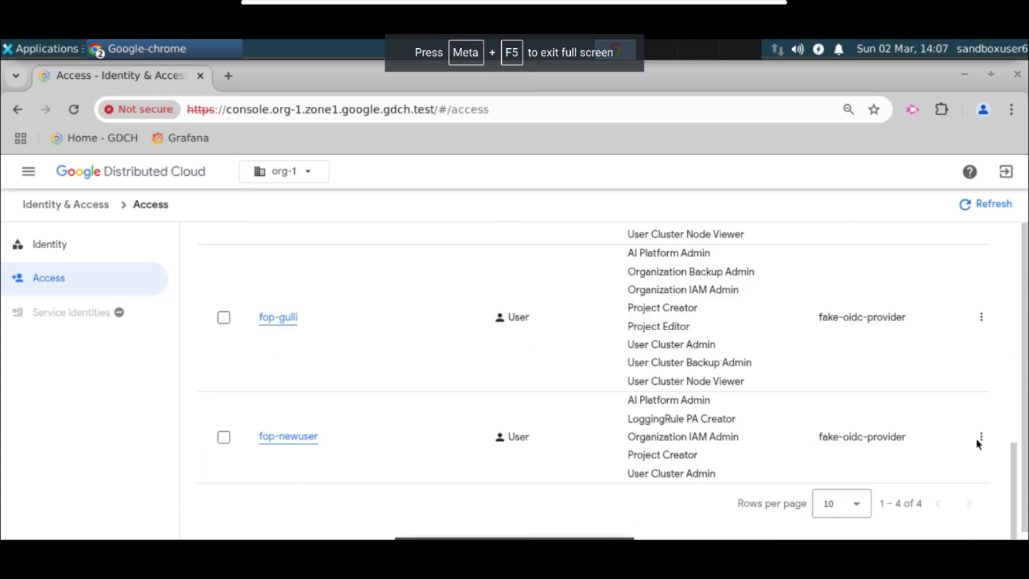
{"action": "left_click", "coordinate": [980, 437]}
{"action": "left_click", "coordinate": [938, 464]}
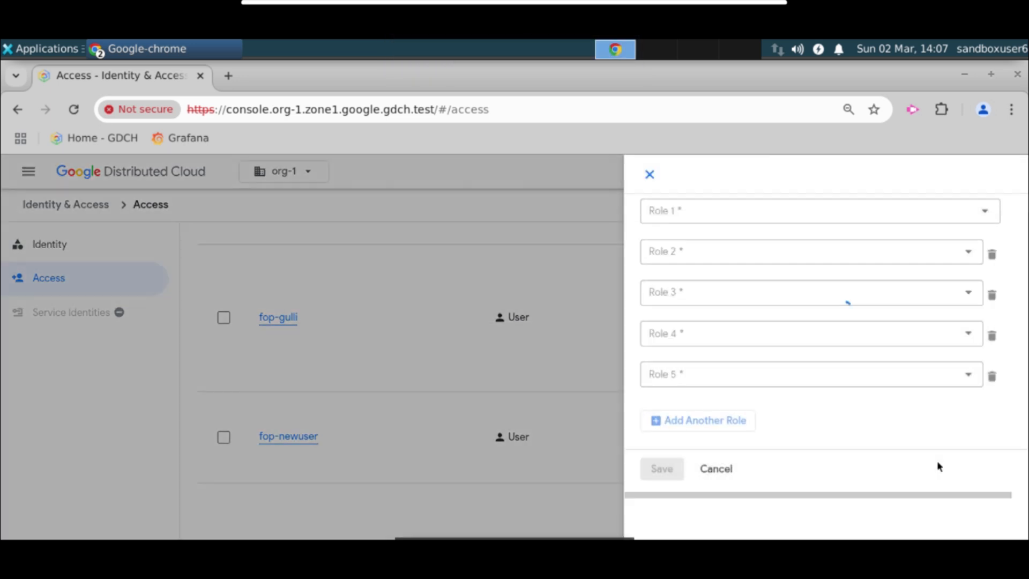
{"action": "left_click", "coordinate": [718, 426]}
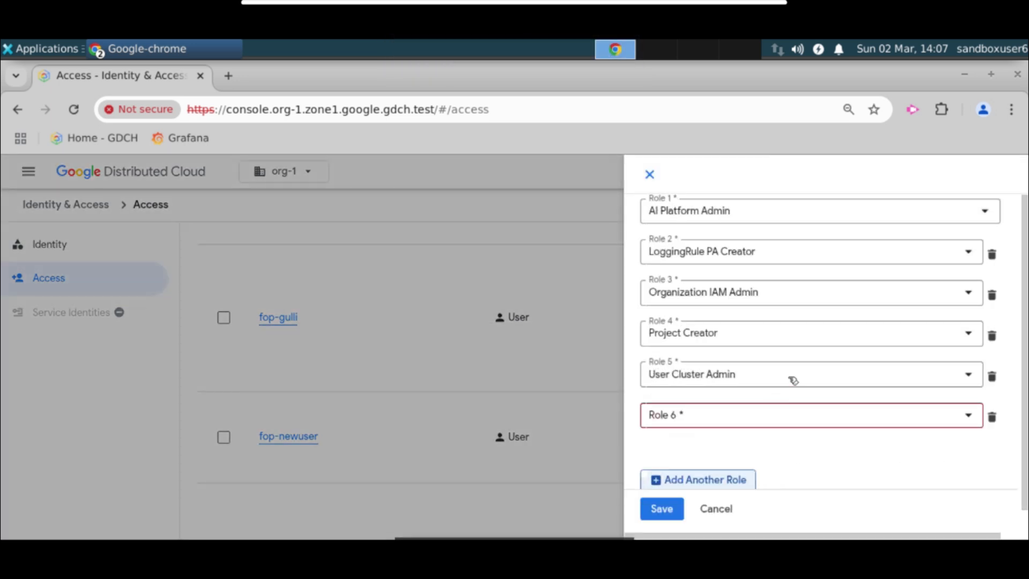
{"action": "left_click", "coordinate": [707, 423]}
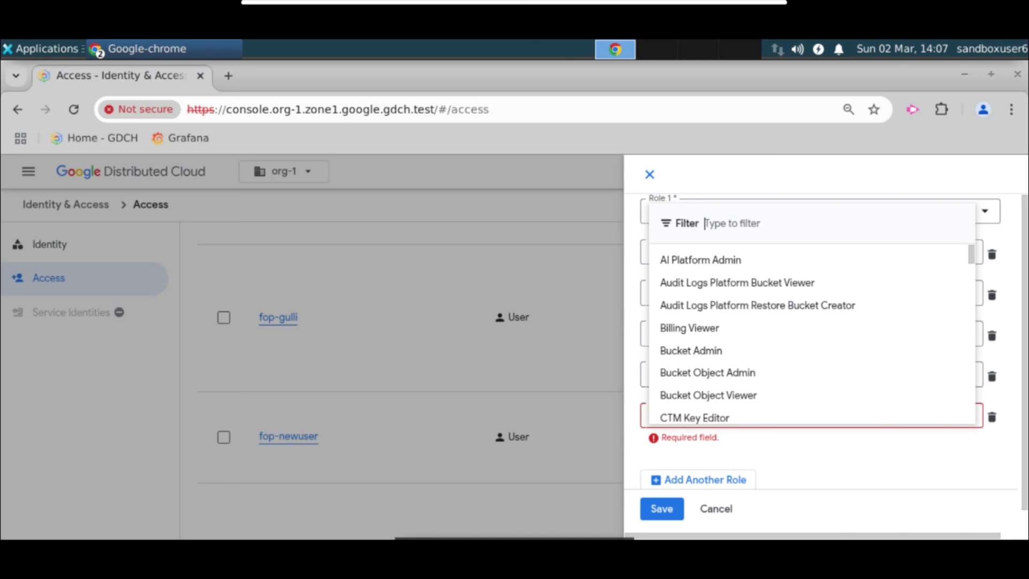
{"action": "type", "text": "db"}
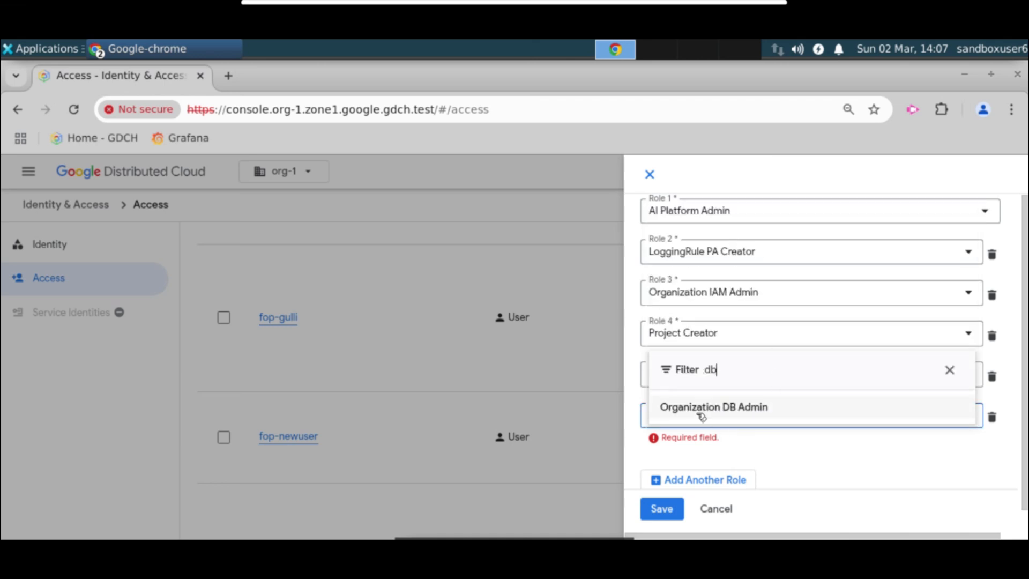
{"action": "left_click", "coordinate": [698, 410]}
- Add the Bucket Admin role as a further role for fop-newuser and save the member's roles
{"action": "left_click", "coordinate": [725, 465]}
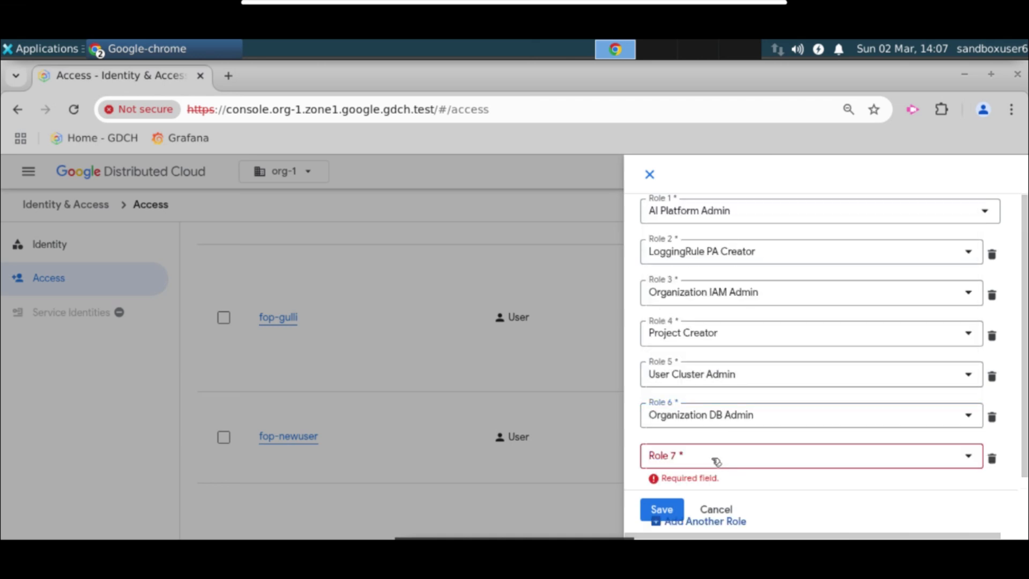
{"action": "left_click", "coordinate": [715, 459]}
{"action": "type", "text": "buck"}
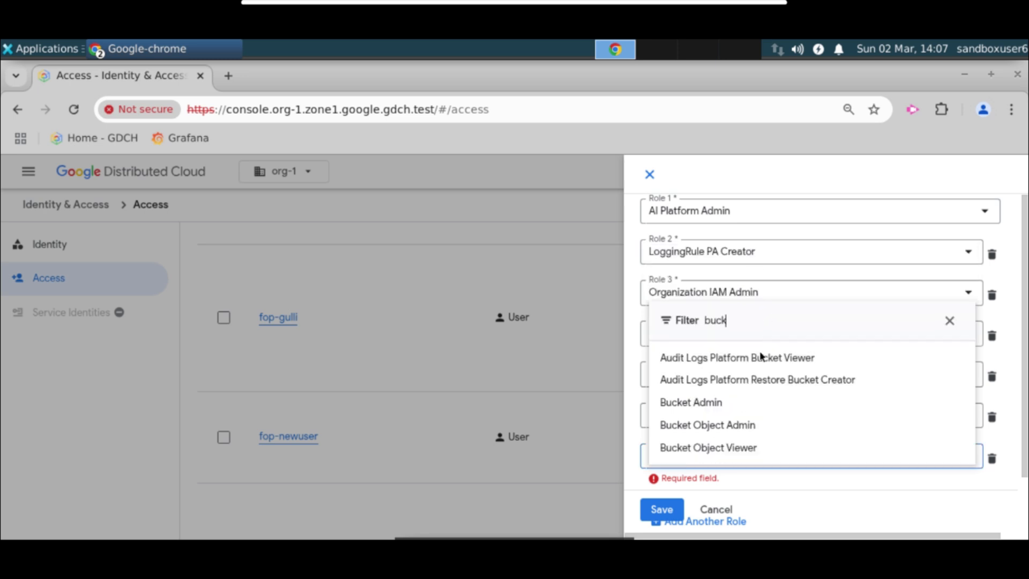
{"action": "left_click", "coordinate": [737, 403]}
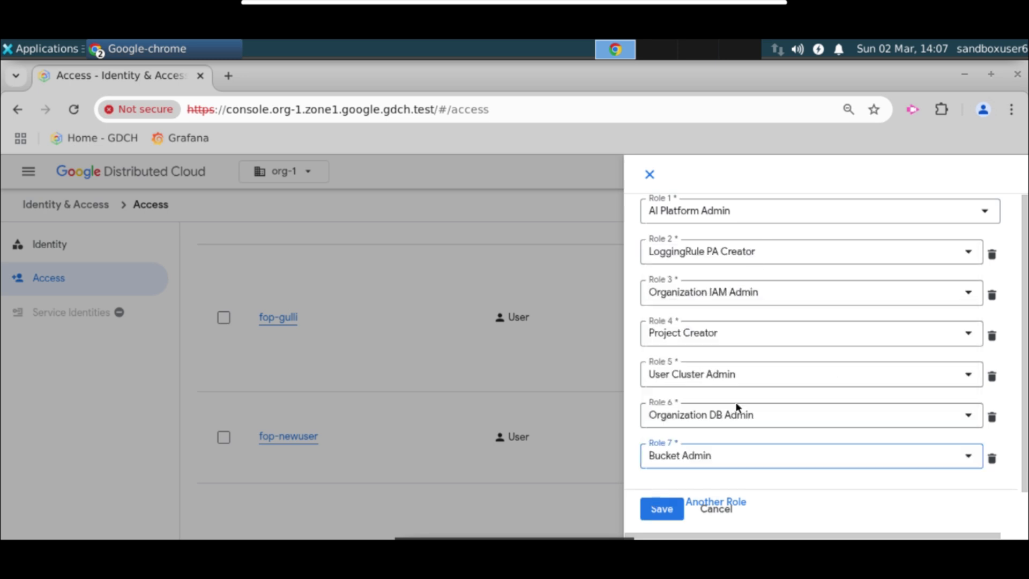
{"action": "left_click", "coordinate": [676, 516]}
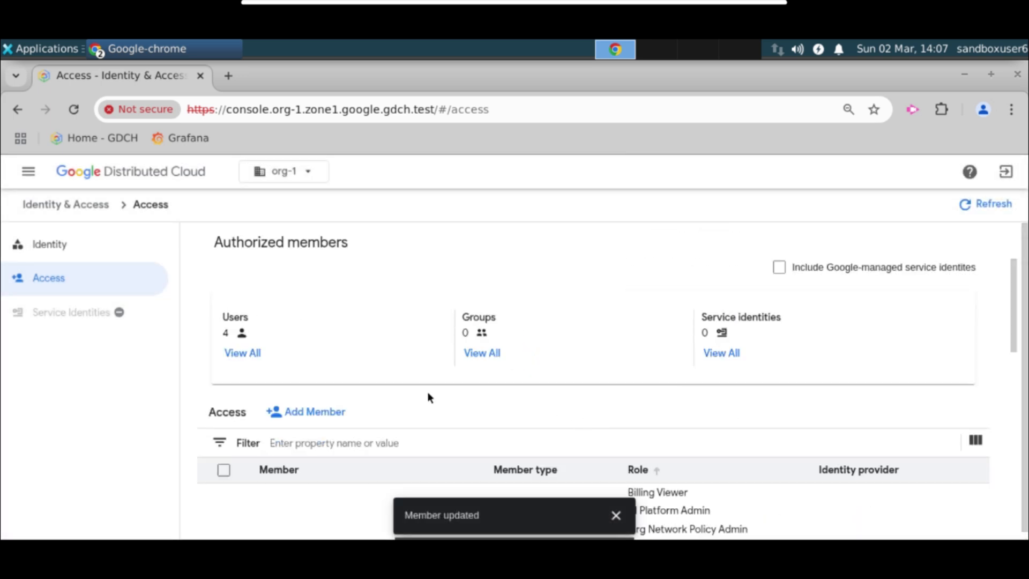
- Open the Object Storage page for the project newproject in org-1
{"action": "left_click", "coordinate": [31, 172]}
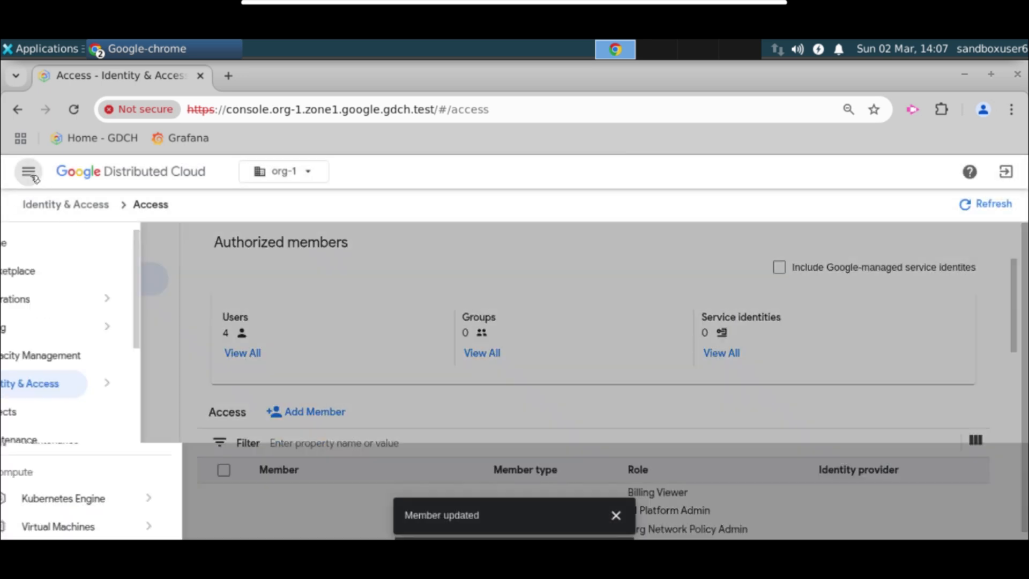
{"action": "left_click", "coordinate": [46, 249]}
{"action": "left_click", "coordinate": [29, 173]}
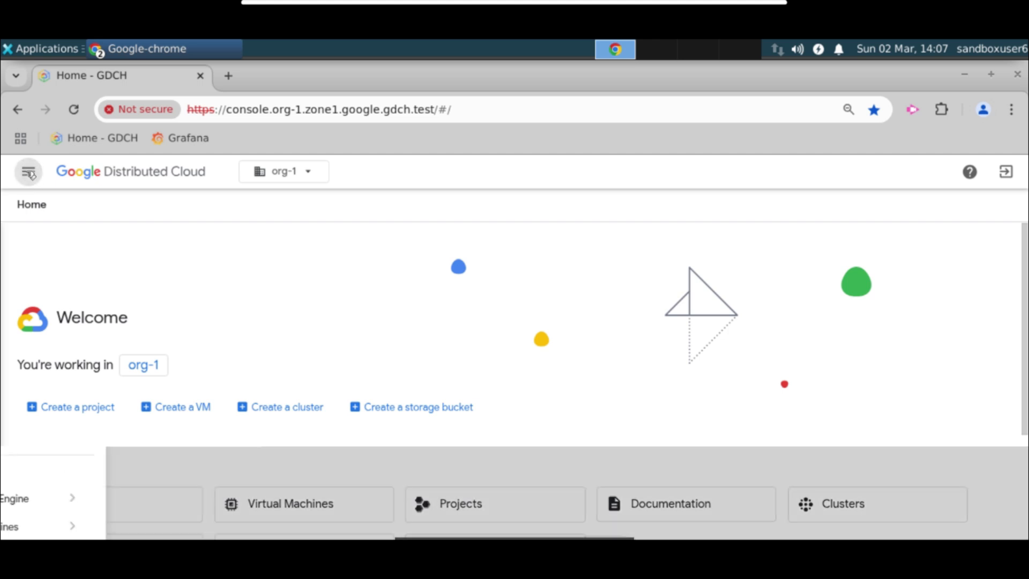
{"action": "mouse_move", "coordinate": [209, 289]}
{"action": "scroll", "coordinate": [201, 300], "scroll_direction": "down", "scroll_amount": 5}
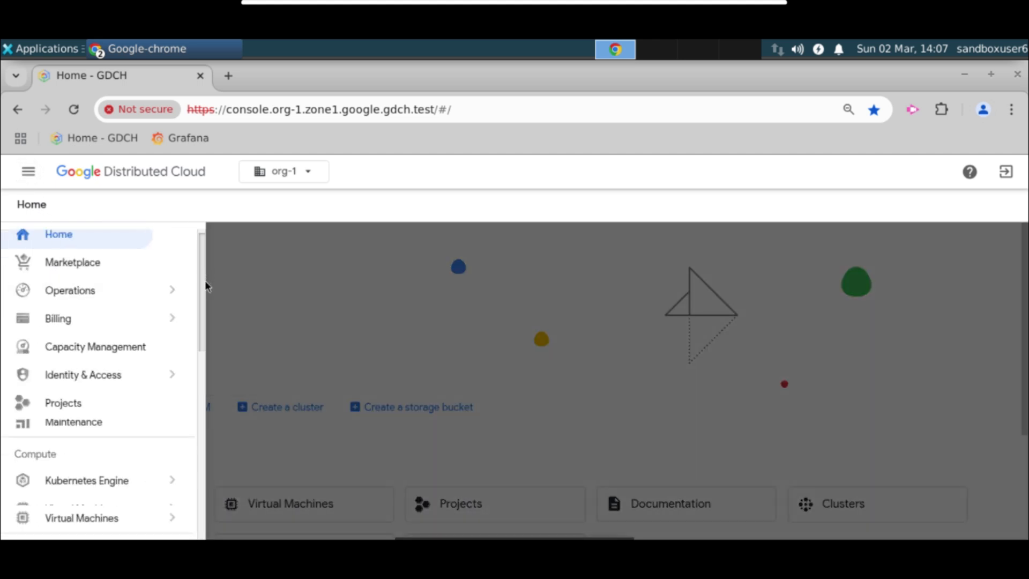
{"action": "scroll", "coordinate": [194, 333], "scroll_direction": "down", "scroll_amount": 1}
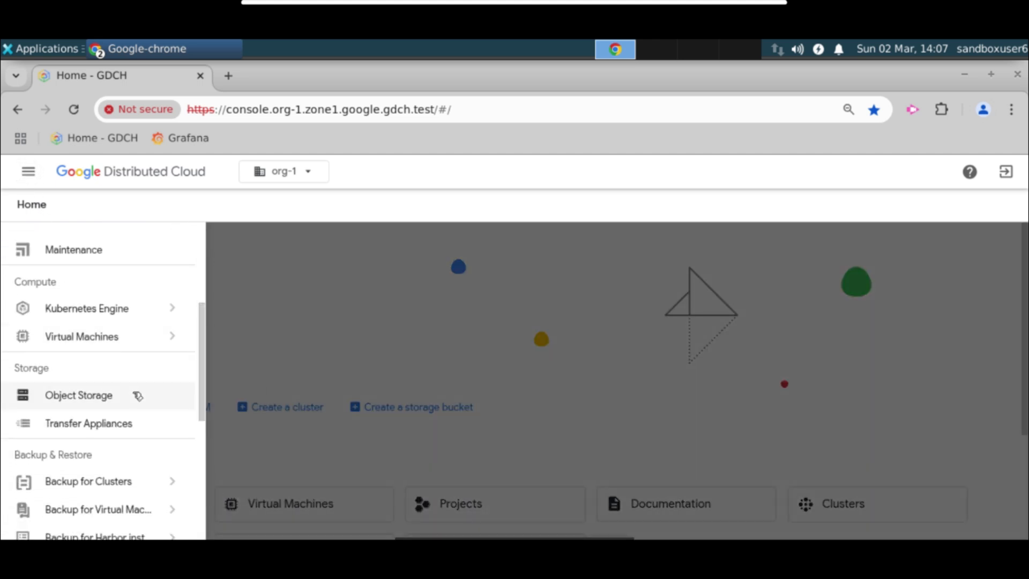
{"action": "left_click", "coordinate": [136, 396]}
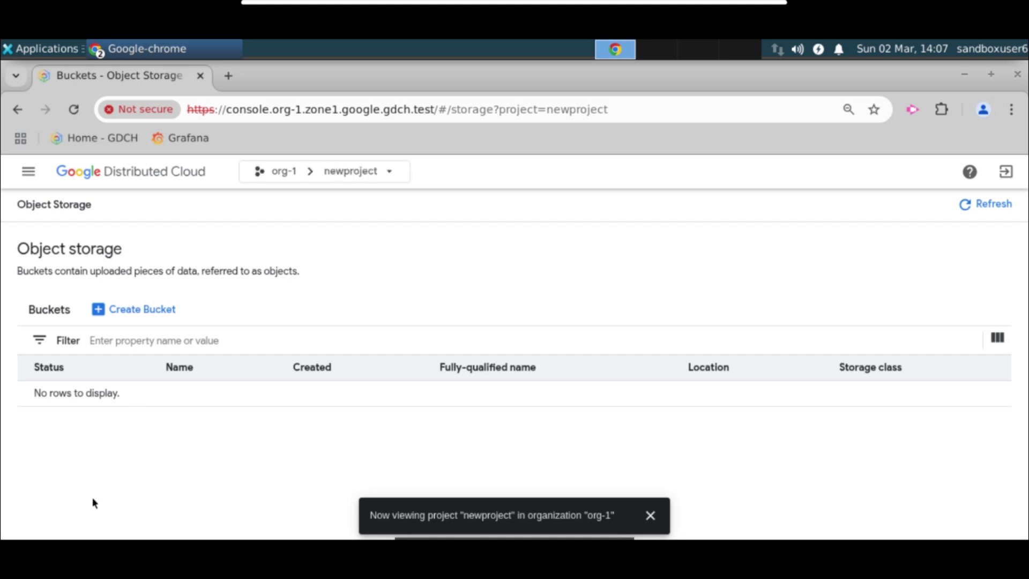
- Start a new bucket named newbucket in newproject, leave its storage class and retention policy at the defaults, and try to create it
{"action": "left_click", "coordinate": [140, 314]}
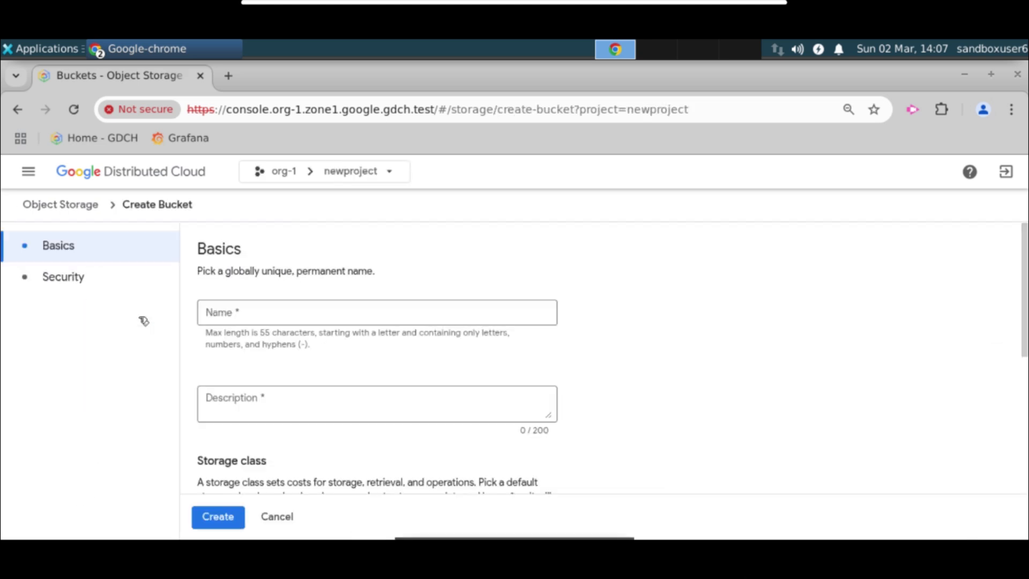
{"action": "left_click", "coordinate": [253, 311]}
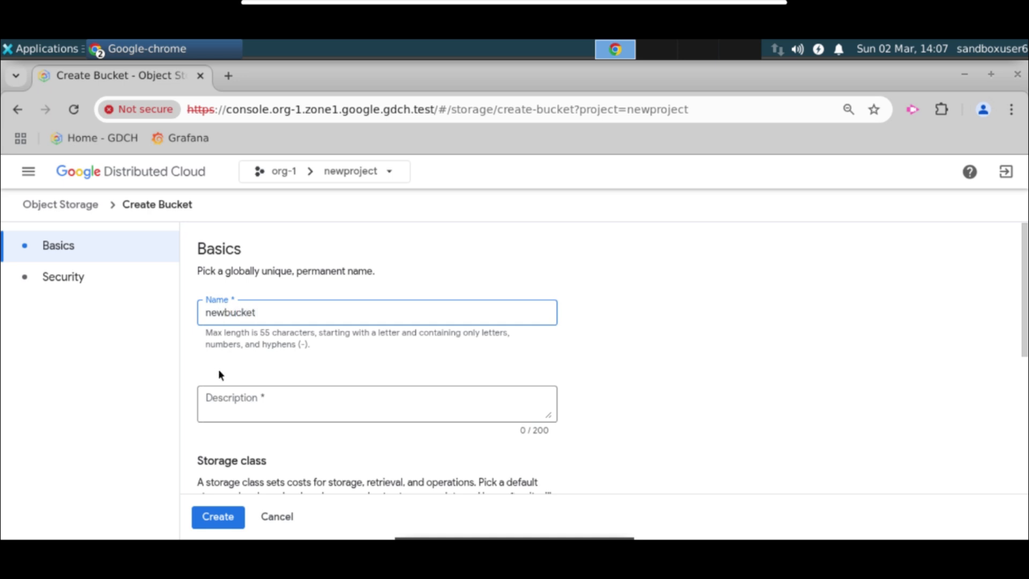
{"action": "scroll", "coordinate": [194, 382], "scroll_direction": "down", "scroll_amount": 5}
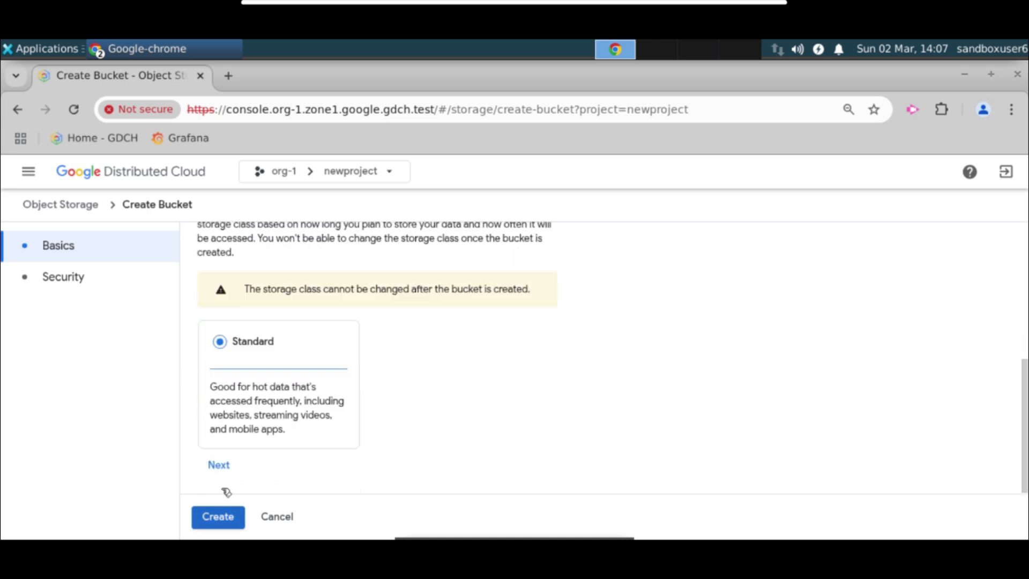
{"action": "left_click", "coordinate": [219, 464]}
{"action": "scroll", "coordinate": [222, 432], "scroll_direction": "down", "scroll_amount": 1}
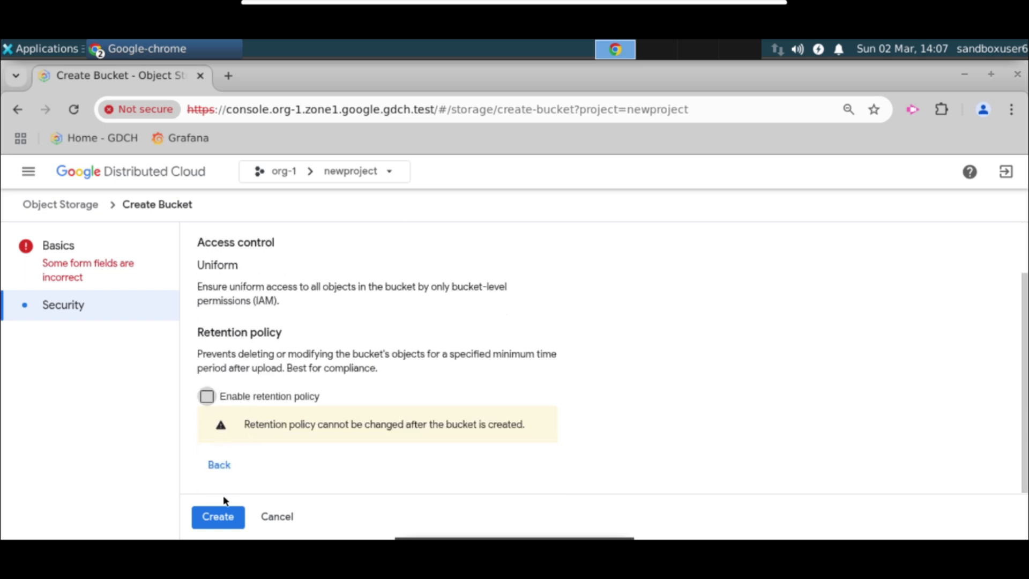
{"action": "left_click", "coordinate": [226, 523]}
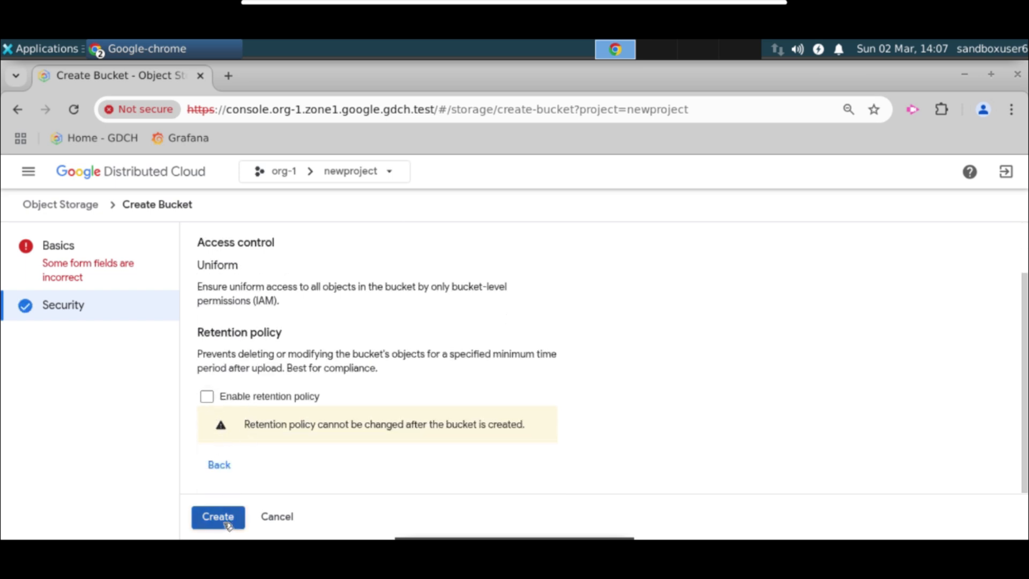
- Set the bucket's description to newbucket in its basic settings and create the bucket
{"action": "left_click", "coordinate": [74, 275]}
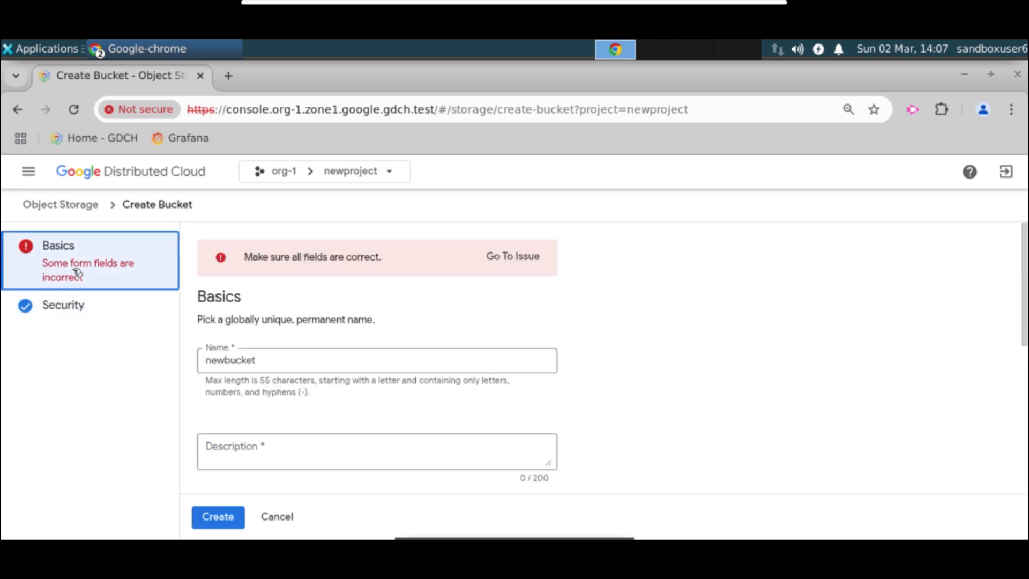
{"action": "left_click", "coordinate": [232, 456]}
{"action": "type", "text": "ne"}
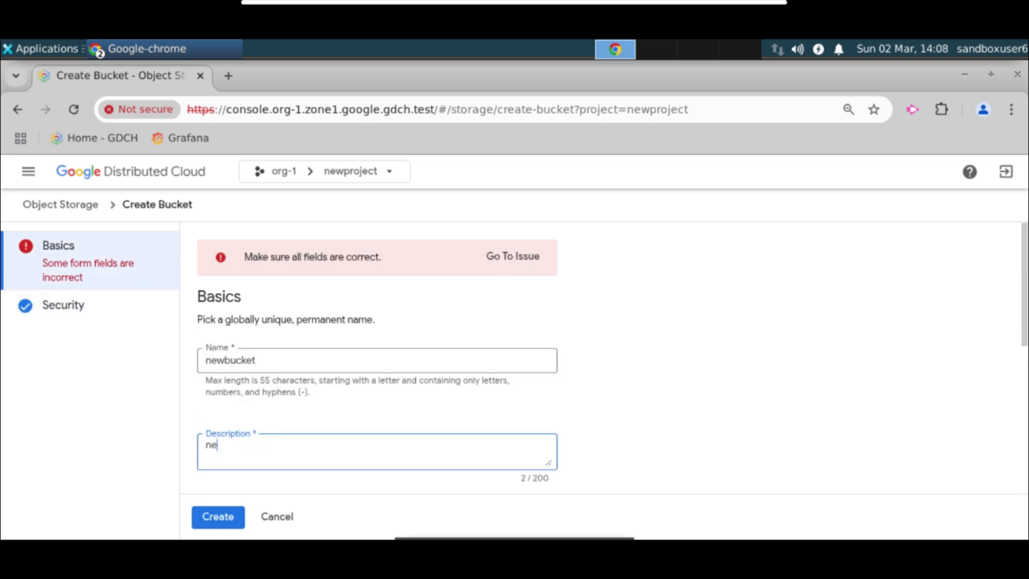
{"action": "type", "text": "wbucket"}
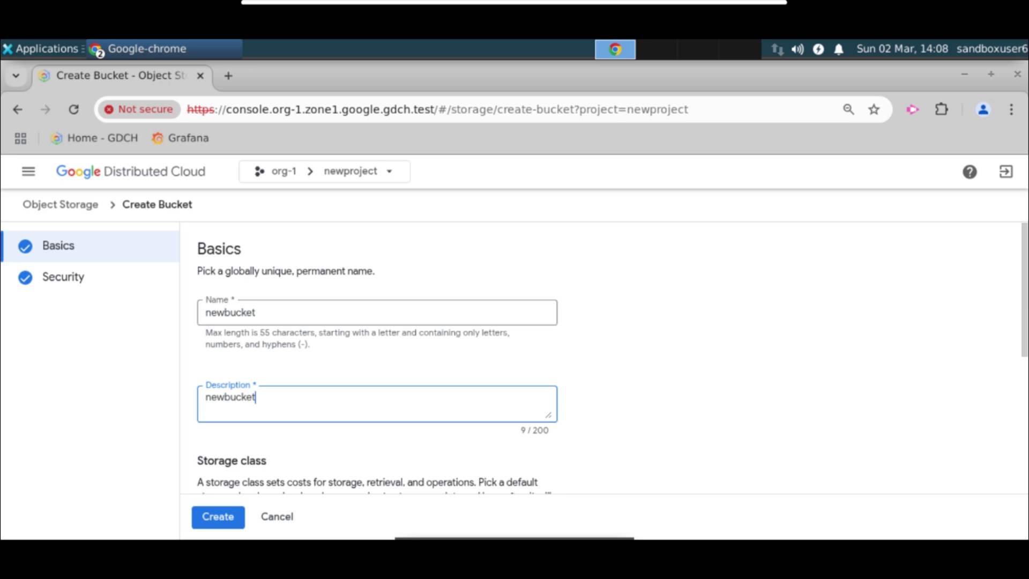
{"action": "scroll", "coordinate": [235, 362], "scroll_direction": "down", "scroll_amount": 5}
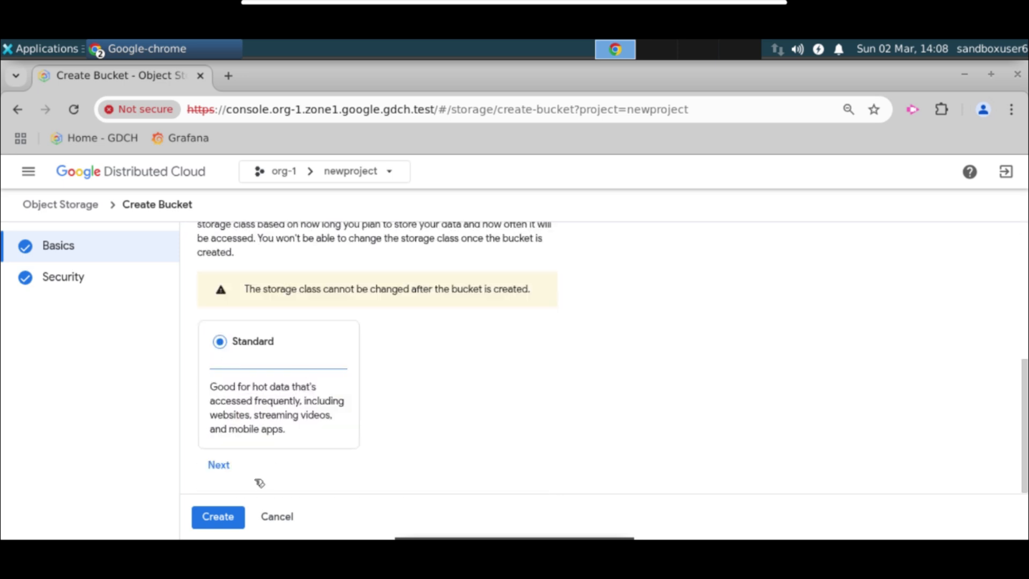
{"action": "left_click", "coordinate": [232, 519]}
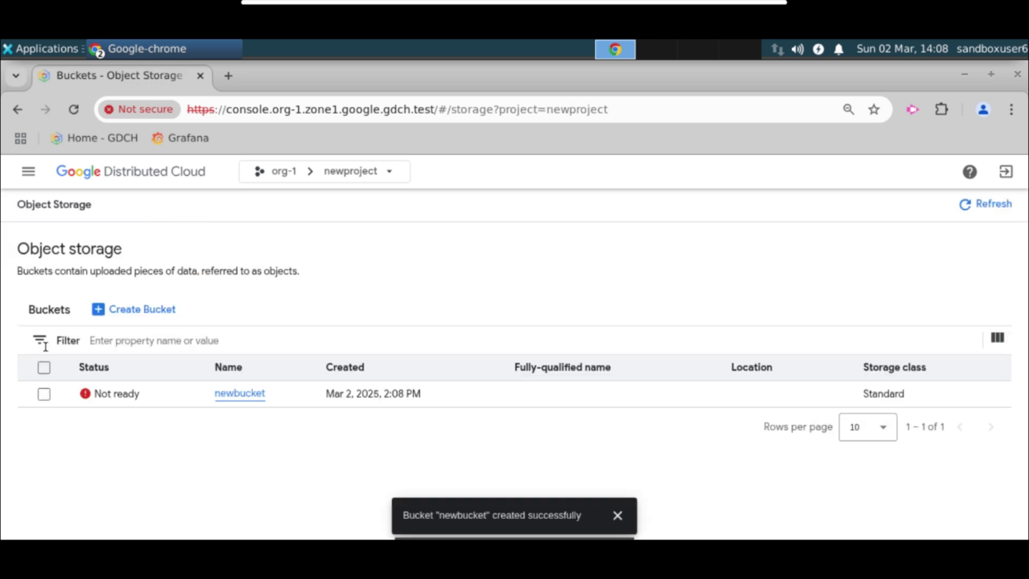
- Open the details of newproject from the projects list and go to its Identity and Access Management member list
{"action": "left_click", "coordinate": [28, 172]}
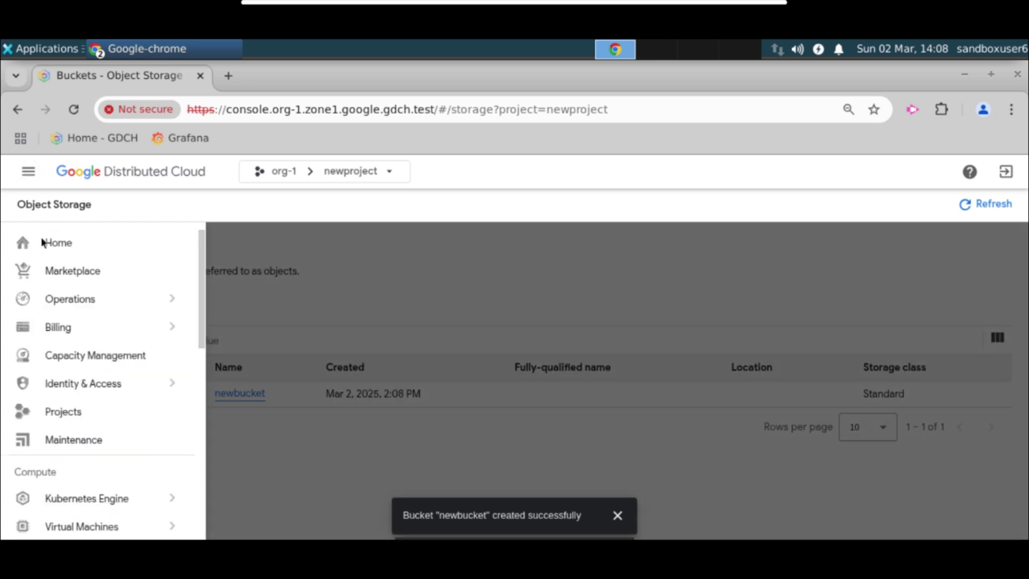
{"action": "left_click", "coordinate": [44, 250]}
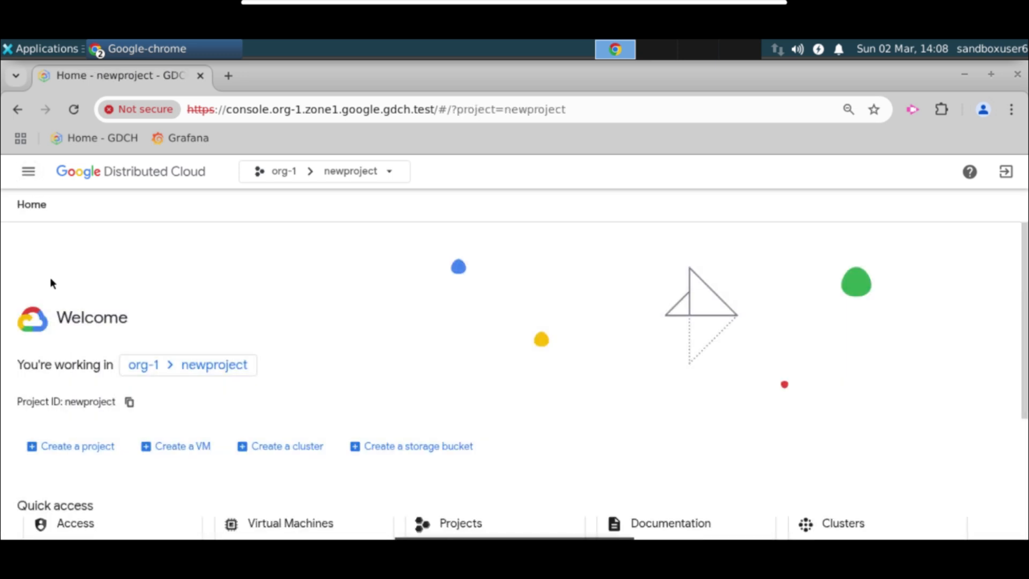
{"action": "scroll", "coordinate": [50, 280], "scroll_direction": "down", "scroll_amount": 3}
{"action": "left_click", "coordinate": [533, 357]}
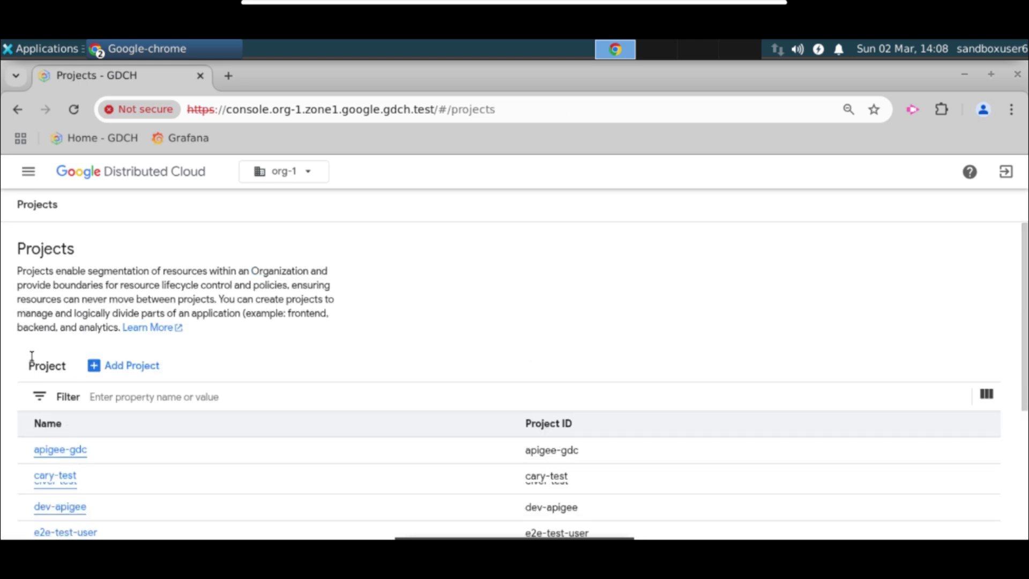
{"action": "scroll", "coordinate": [30, 358], "scroll_direction": "down", "scroll_amount": 3}
{"action": "left_click", "coordinate": [63, 369]}
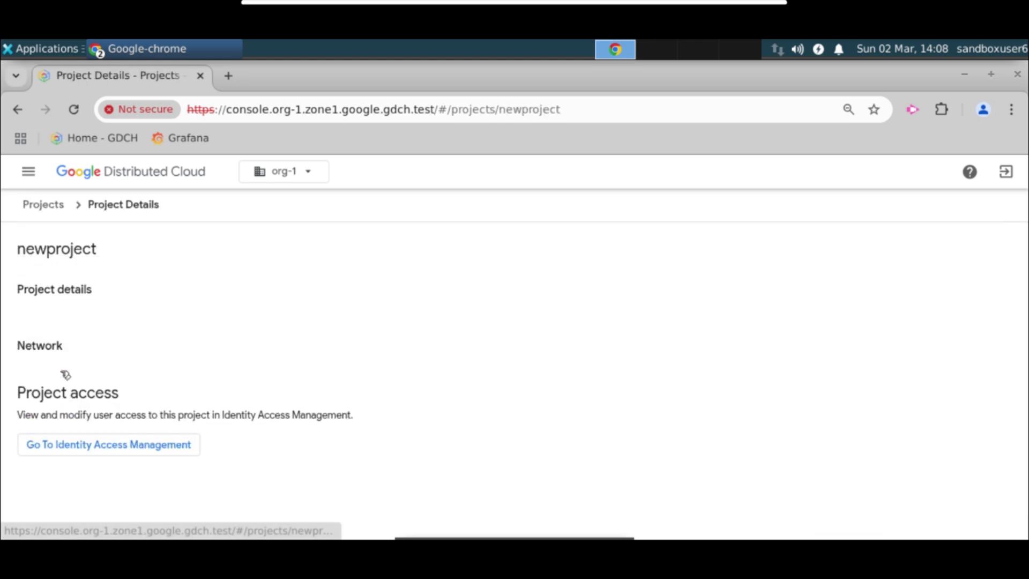
{"action": "left_click", "coordinate": [161, 449]}
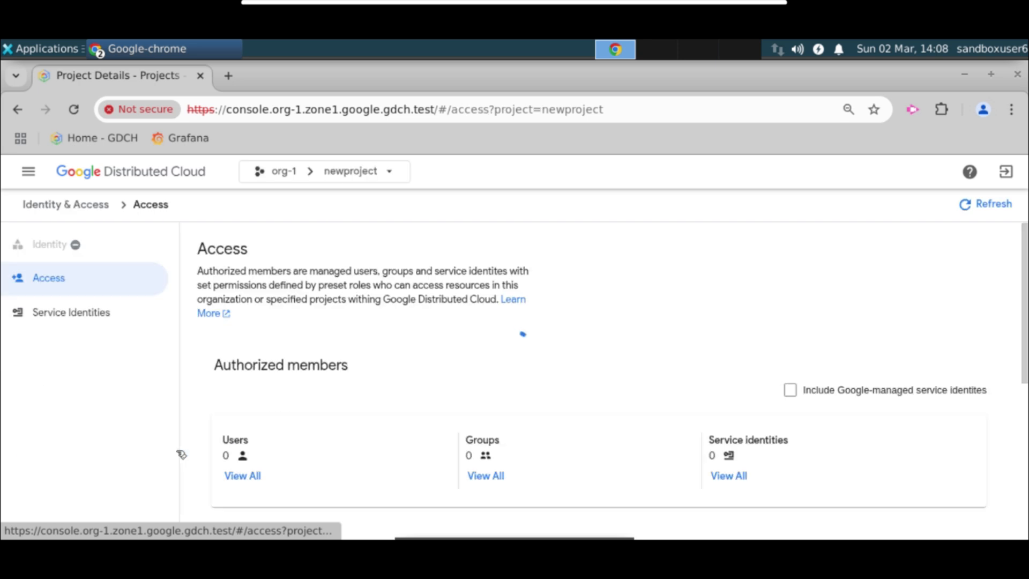
{"action": "scroll", "coordinate": [280, 452], "scroll_direction": "down", "scroll_amount": 4}
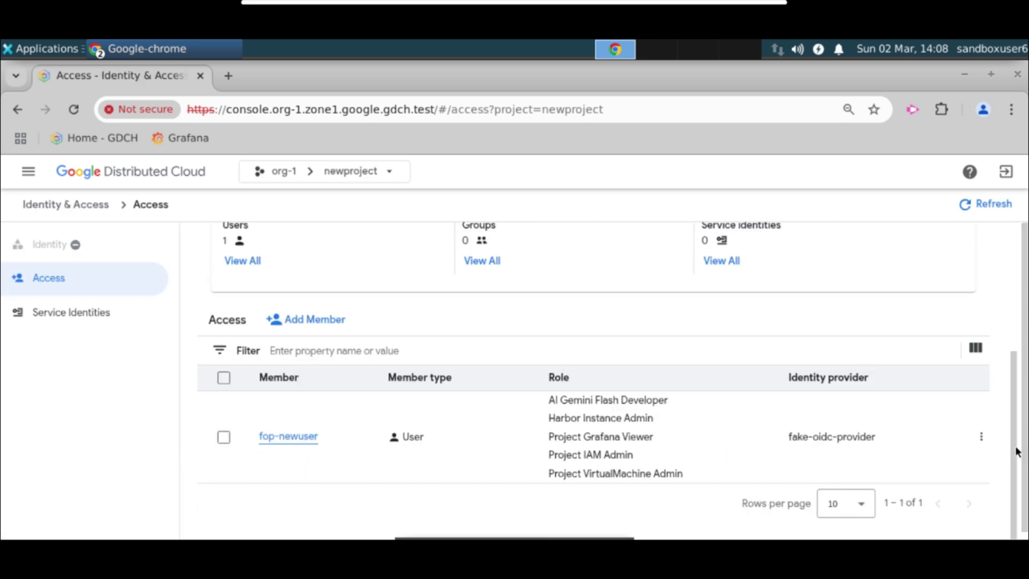
- Add the Project DB Admin role to the member fop-newuser in newproject and save the member's roles
{"action": "left_click", "coordinate": [982, 438]}
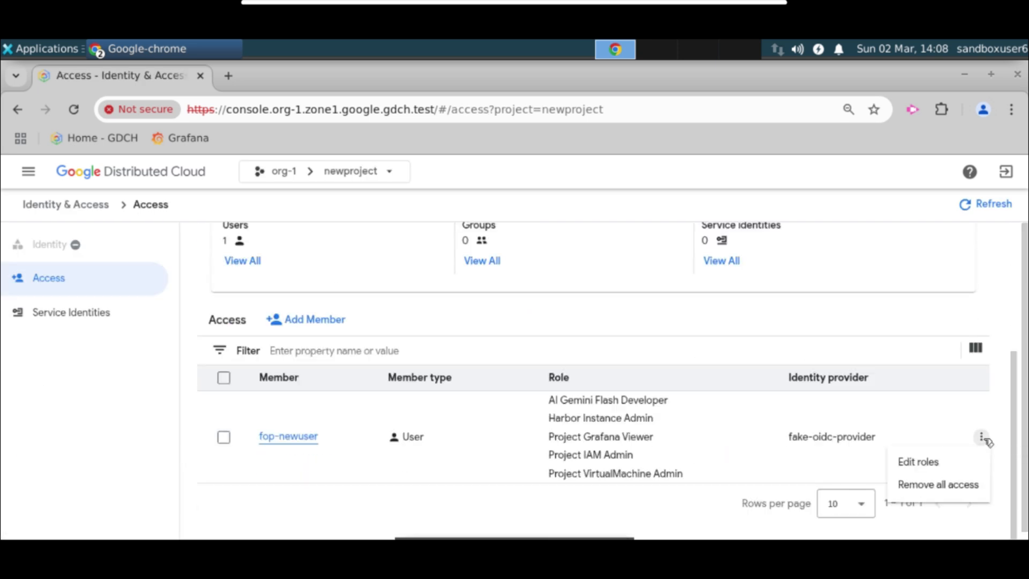
{"action": "left_click", "coordinate": [952, 464]}
{"action": "left_click", "coordinate": [701, 422]}
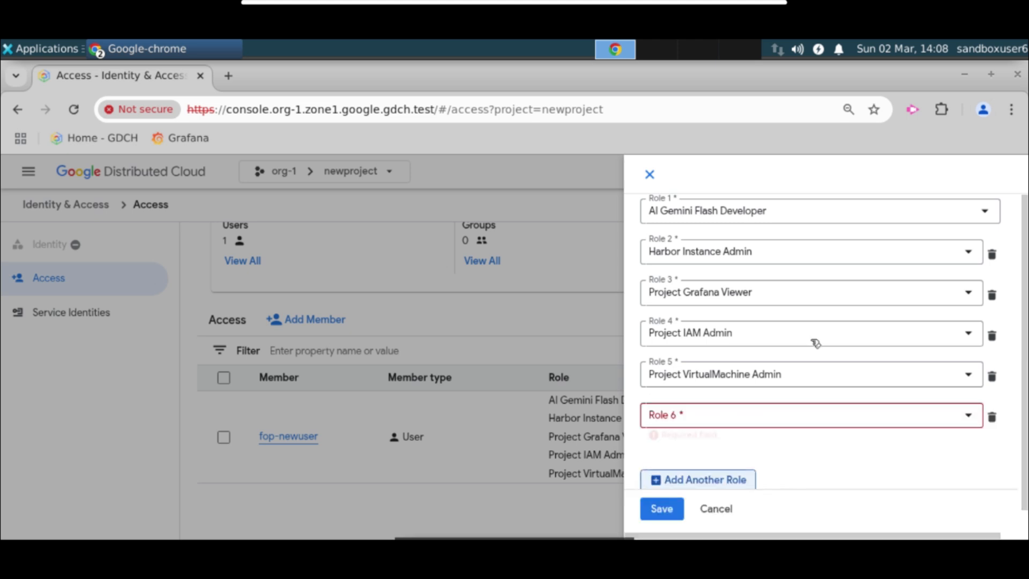
{"action": "left_click", "coordinate": [718, 419]}
{"action": "type", "text": "db"}
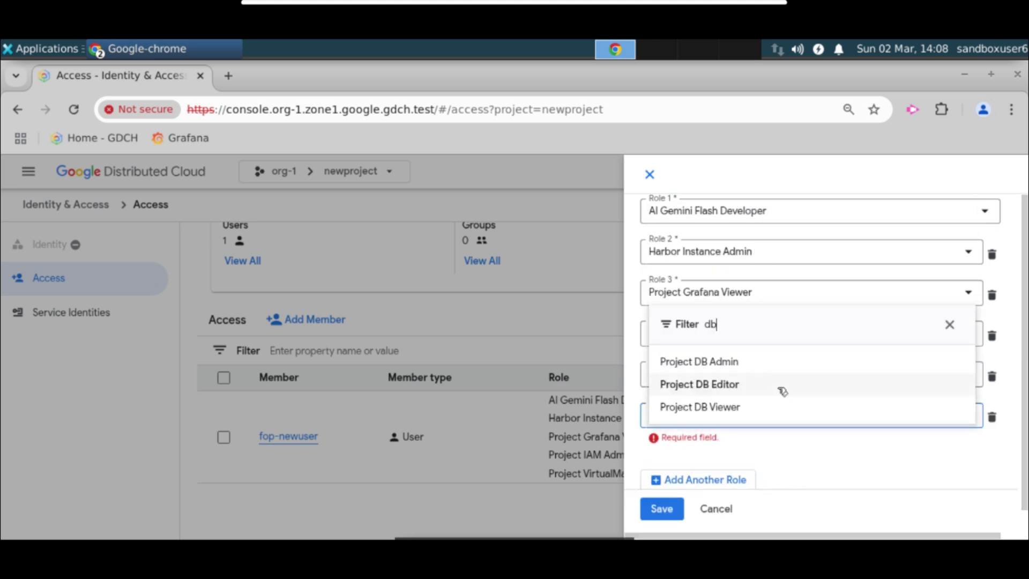
{"action": "left_click", "coordinate": [759, 369]}
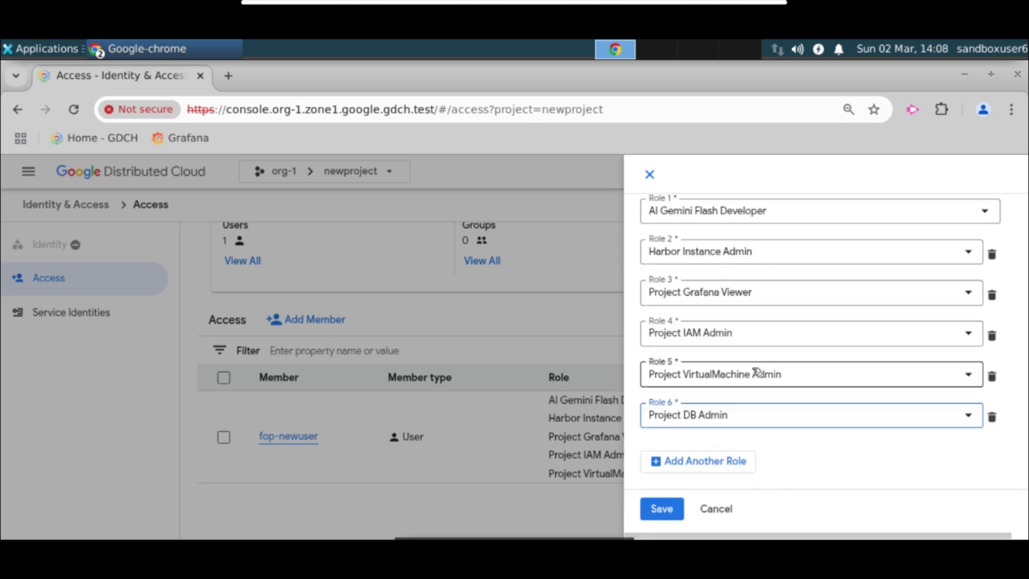
{"action": "left_click", "coordinate": [661, 509]}
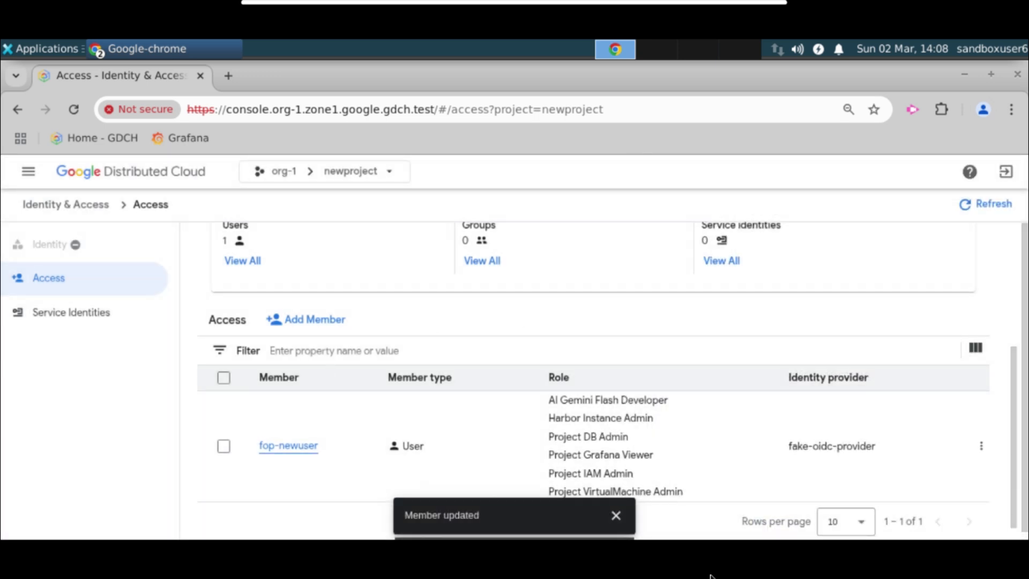
- Go to the home page and open the Database Service page for newproject
{"action": "left_click", "coordinate": [29, 172]}
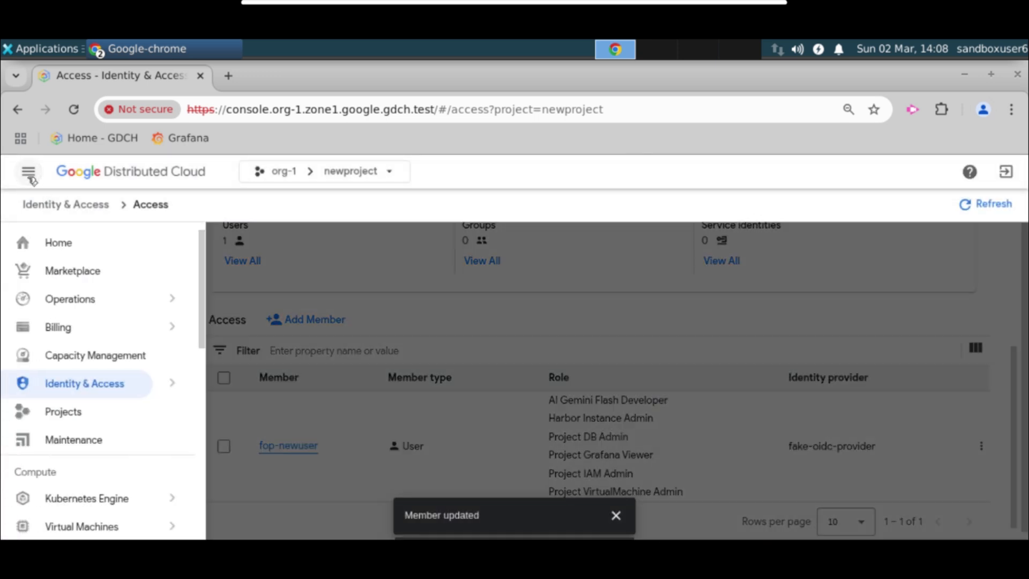
{"action": "left_click", "coordinate": [70, 244]}
{"action": "left_click", "coordinate": [28, 172]}
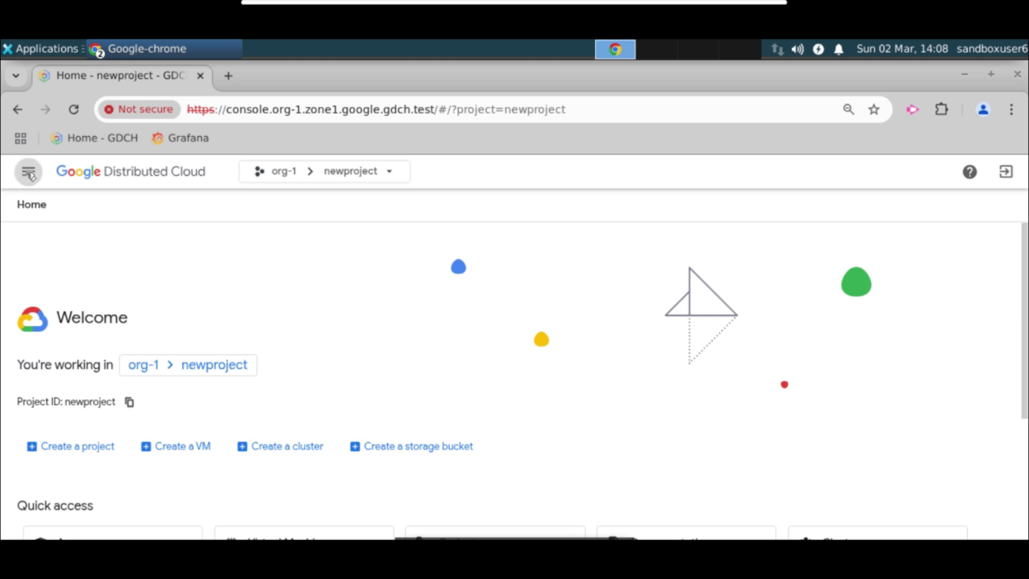
{"action": "left_click_drag", "start_coordinate": [200, 252], "coordinate": [186, 422]}
{"action": "left_click", "coordinate": [86, 337]}
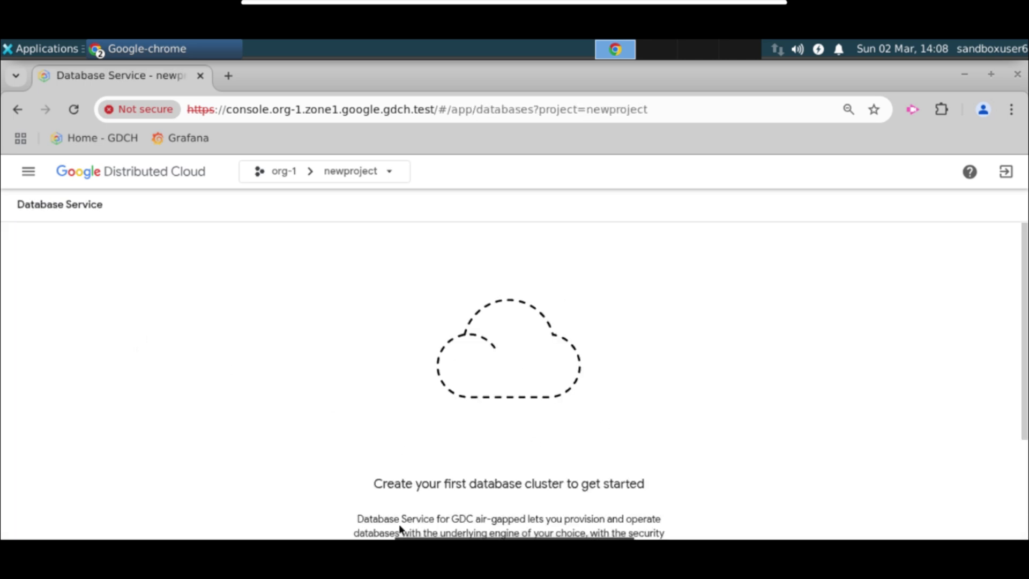
{"action": "scroll", "coordinate": [321, 429], "scroll_direction": "down", "scroll_amount": 3}
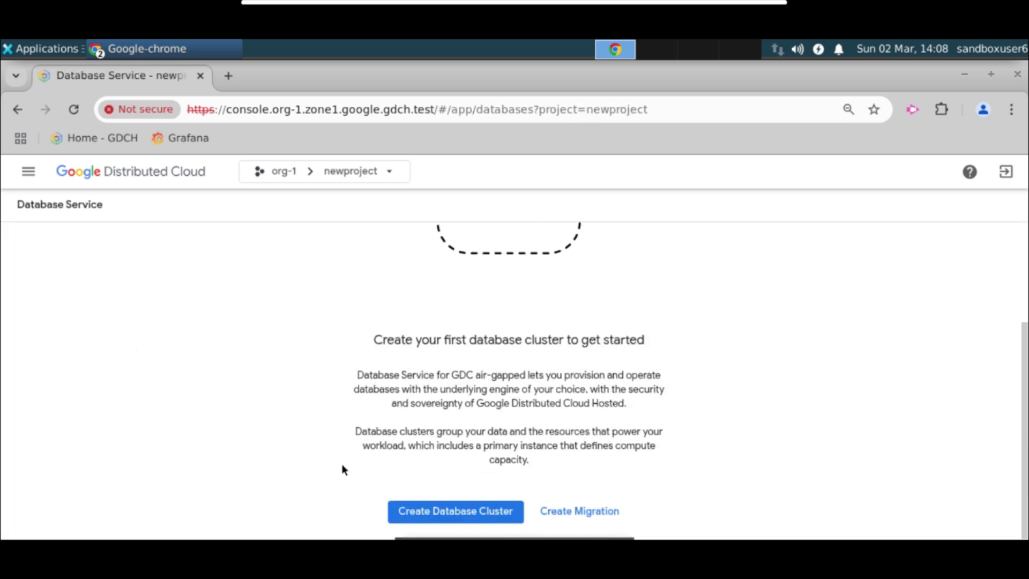
- Start creating a database cluster and choose PostgreSQL as its database engine
{"action": "left_click", "coordinate": [504, 512]}
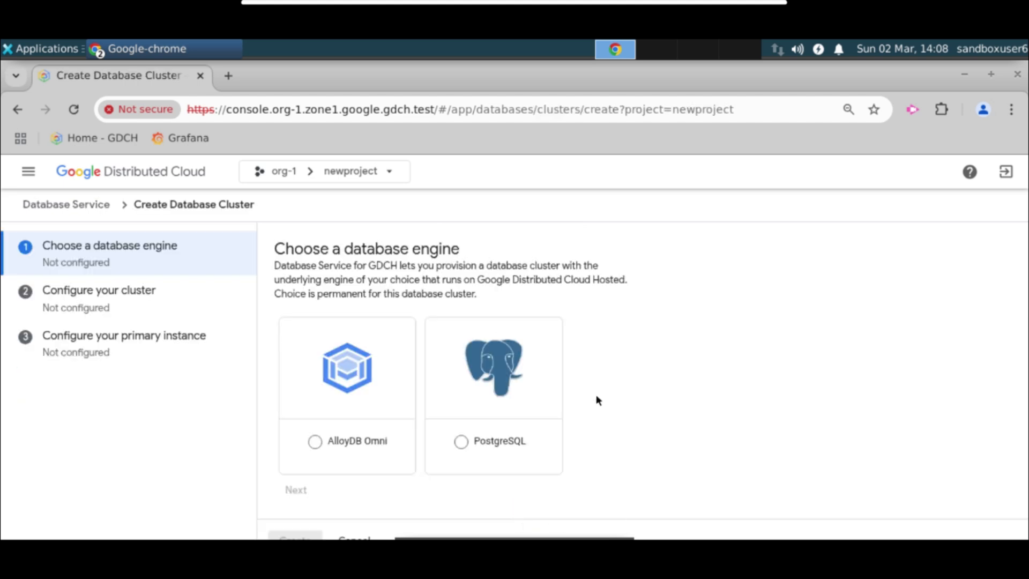
{"action": "left_click", "coordinate": [461, 441]}
{"action": "left_click", "coordinate": [306, 491]}
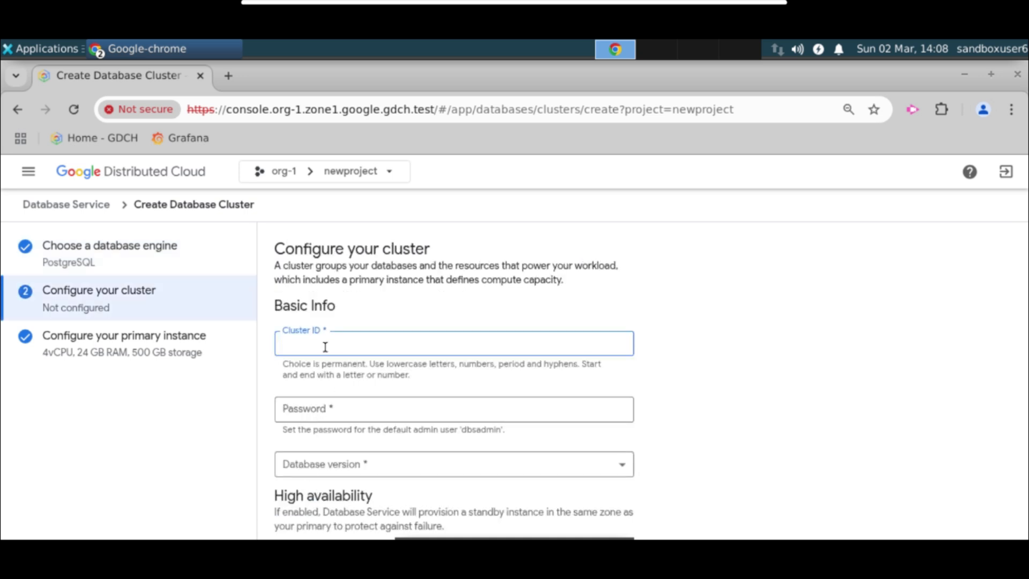
- Set the cluster ID to newcluster and enter the password for the default admin user
{"action": "type", "text": "new"}
{"action": "type", "text": "cluyst"}
{"action": "type", "text": "ter"}
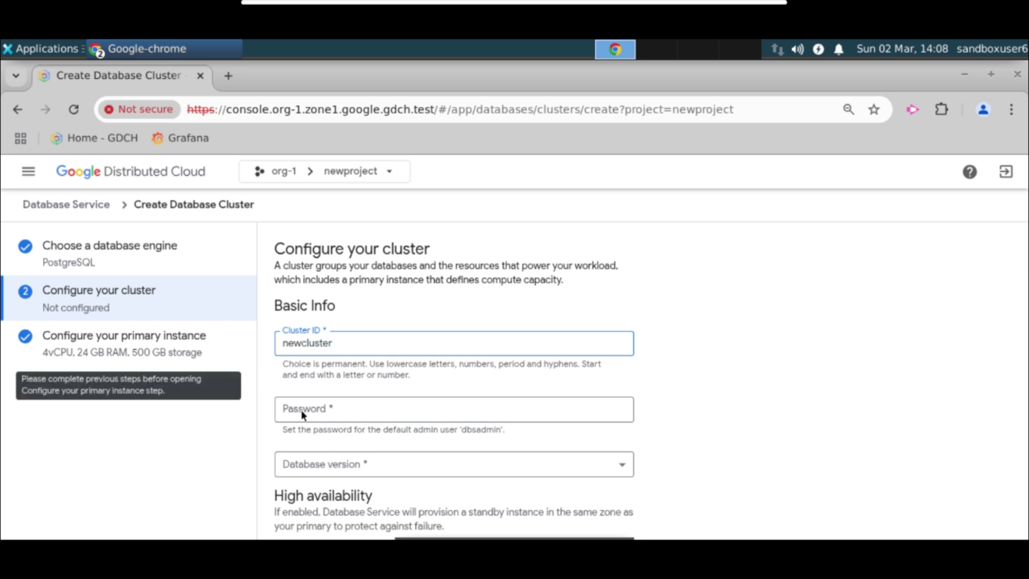
{"action": "left_click", "coordinate": [322, 413]}
{"action": "type", "text": "••••••••"}
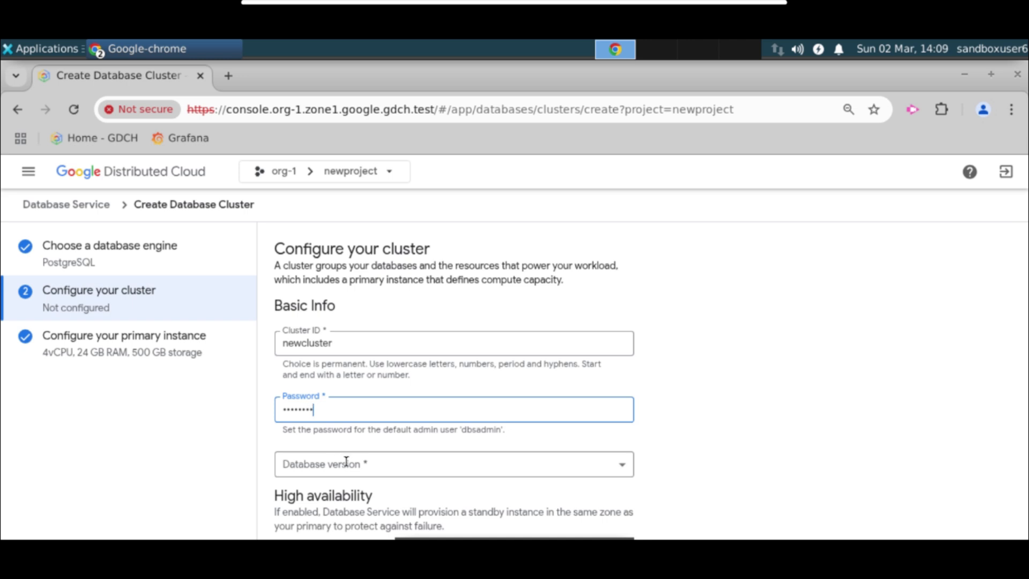
- Choose PostgreSQL 13 as the database version and create the cluster with the Standard primary instance configuration
{"action": "left_click", "coordinate": [355, 468]}
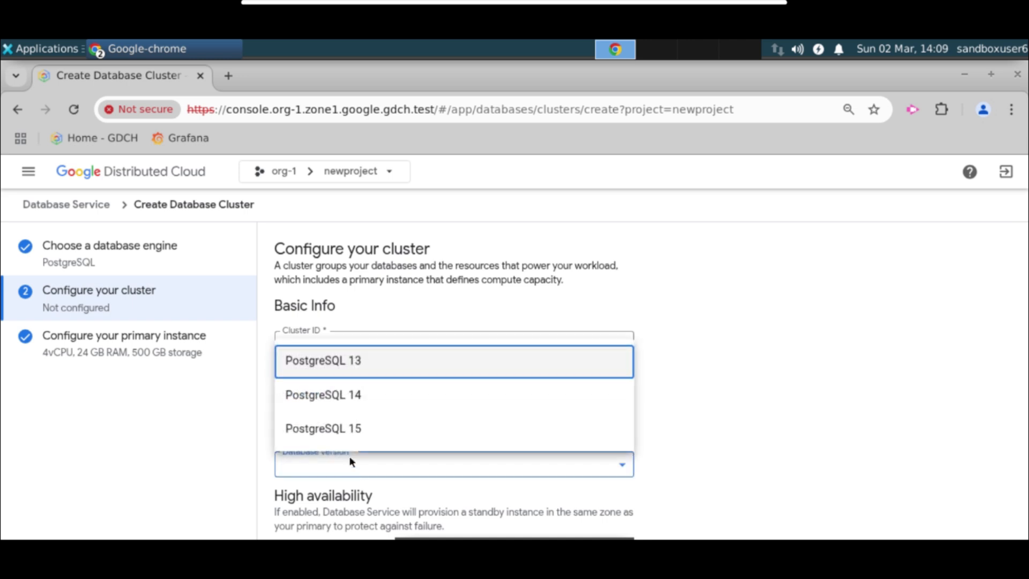
{"action": "left_click", "coordinate": [354, 360]}
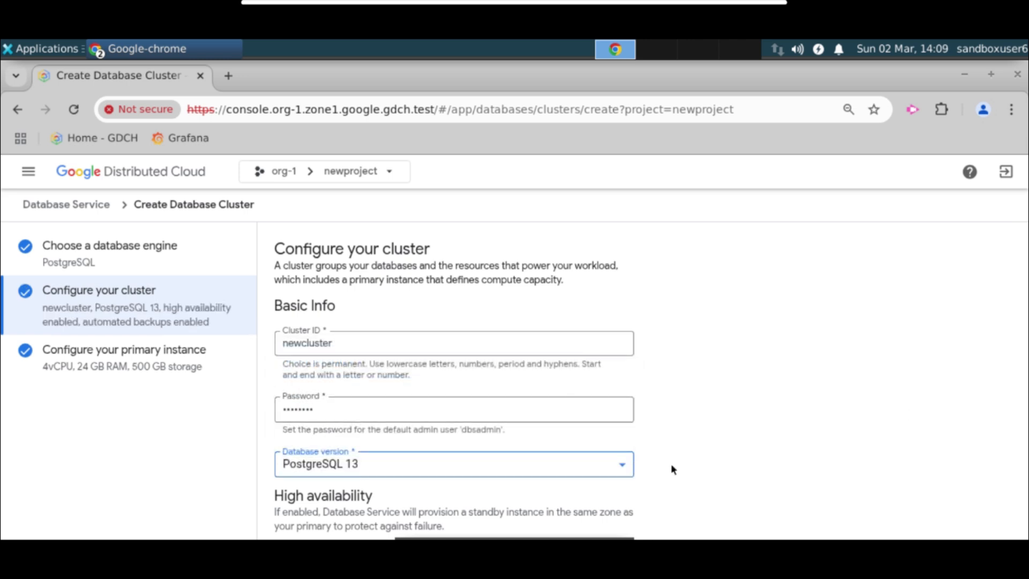
{"action": "left_click", "coordinate": [75, 360]}
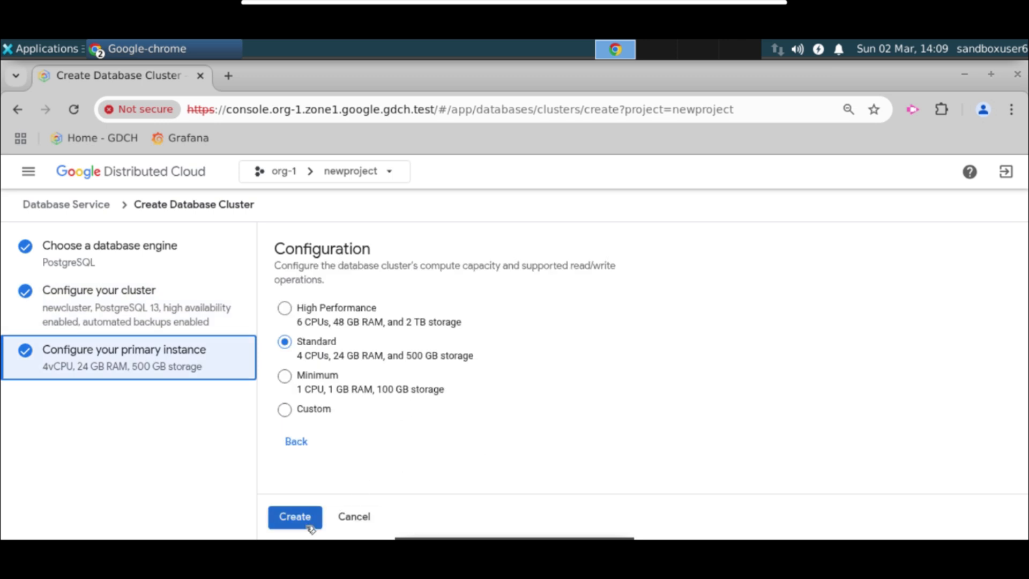
{"action": "left_click", "coordinate": [298, 519]}
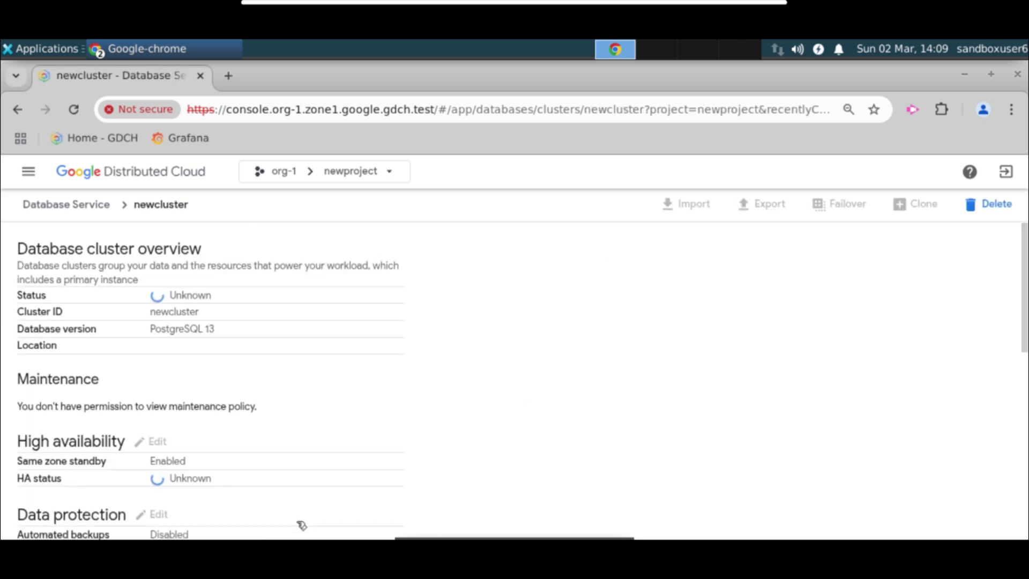